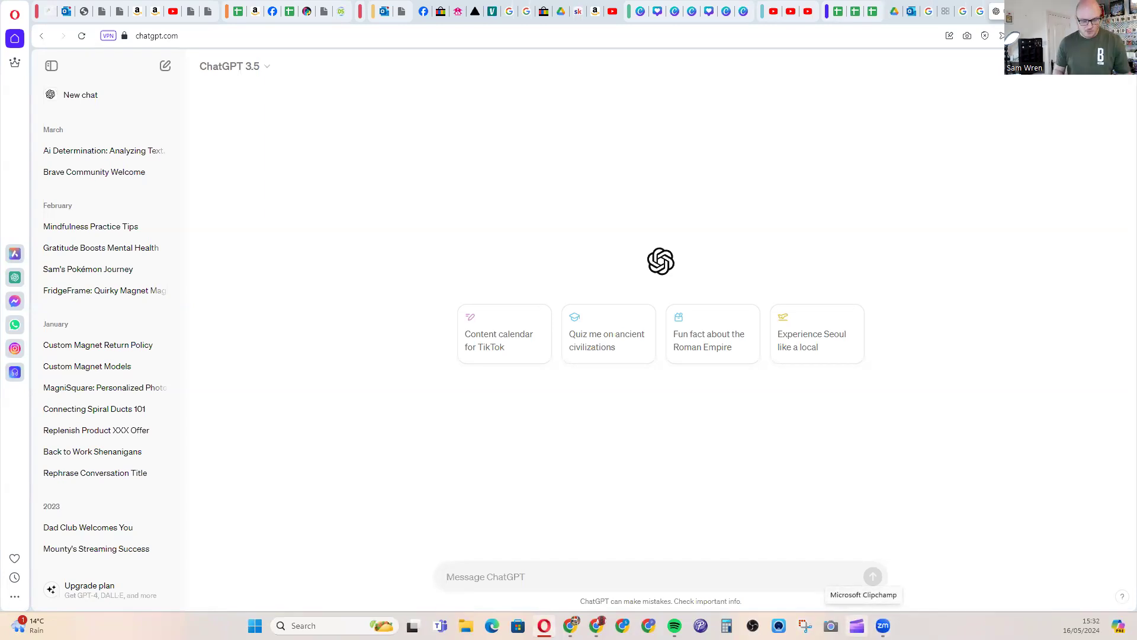
Step: Send the prompt "i have a tshirt company and i would like some help to write the descriptions"
{"action": "type", "text": "i have"}
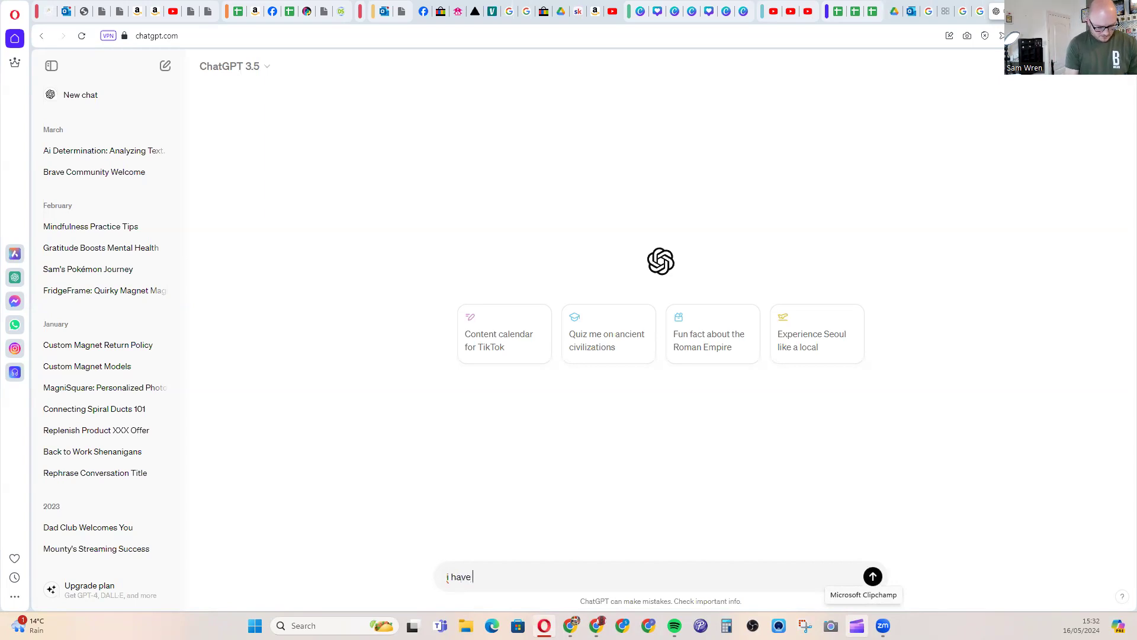
{"action": "type", "text": " a tshirt company"}
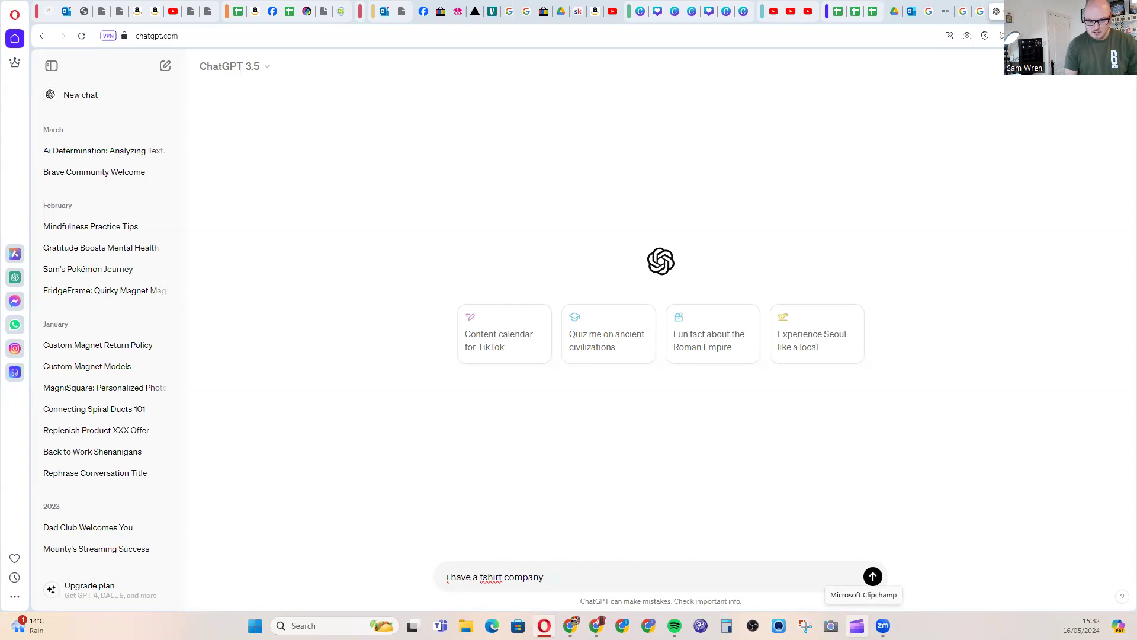
{"action": "type", "text": " and i wou"}
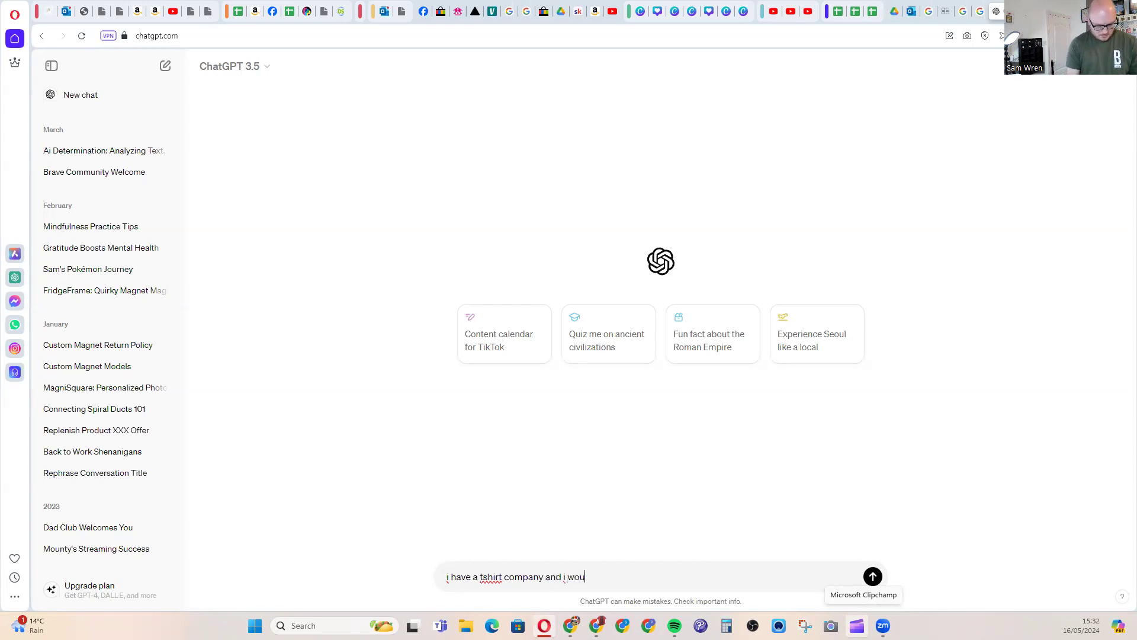
{"action": "type", "text": "ld like some h"}
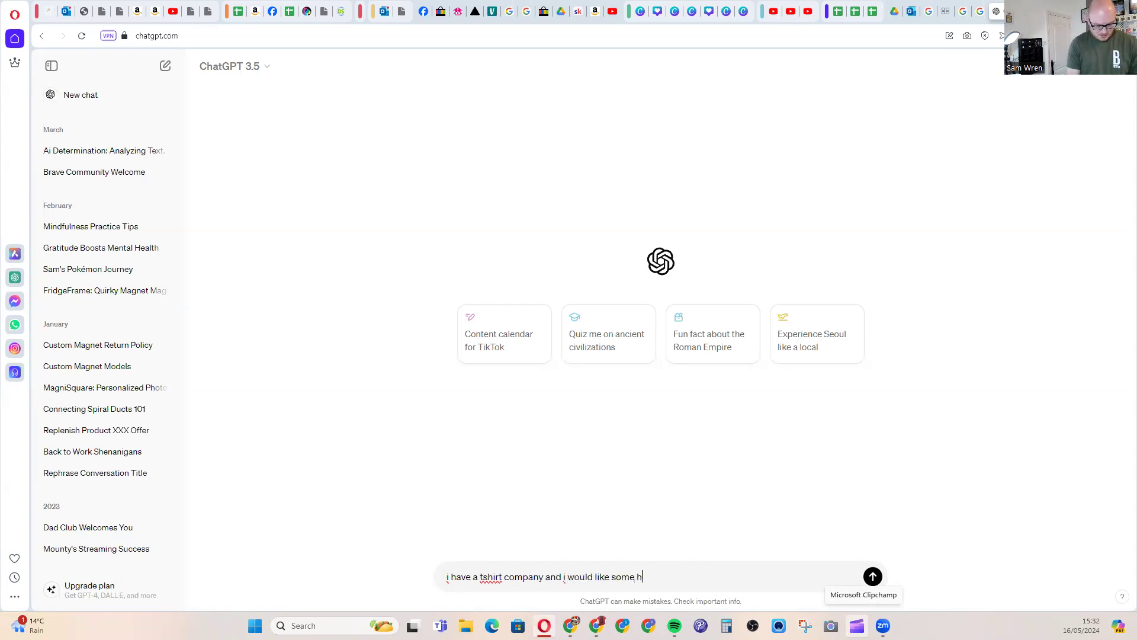
{"action": "type", "text": "elp to wri"}
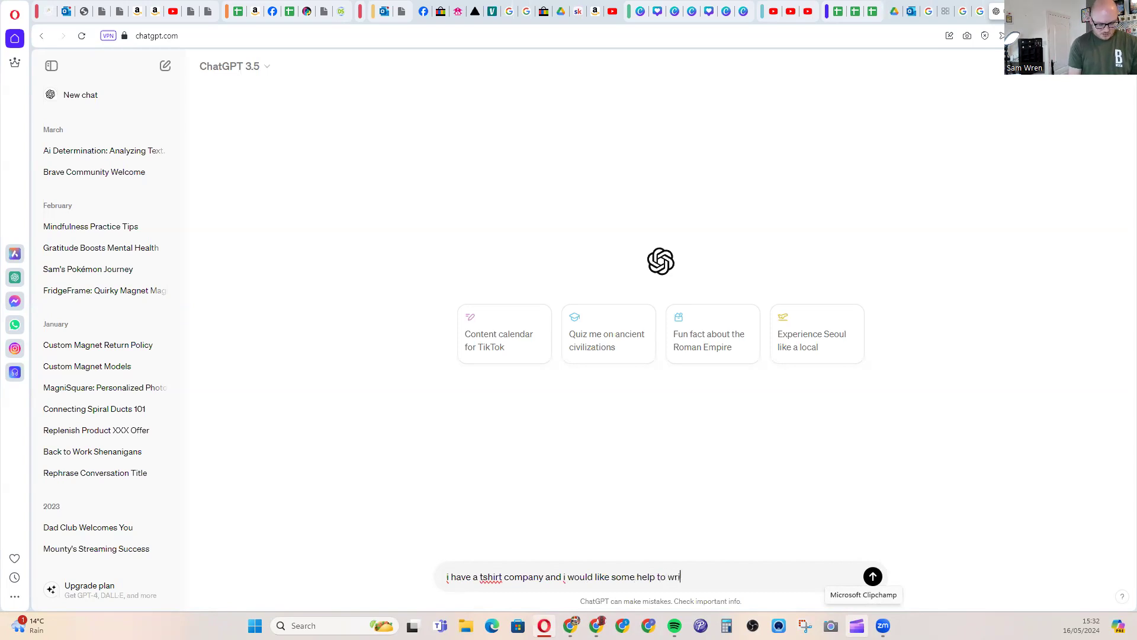
{"action": "type", "text": "te the desc"}
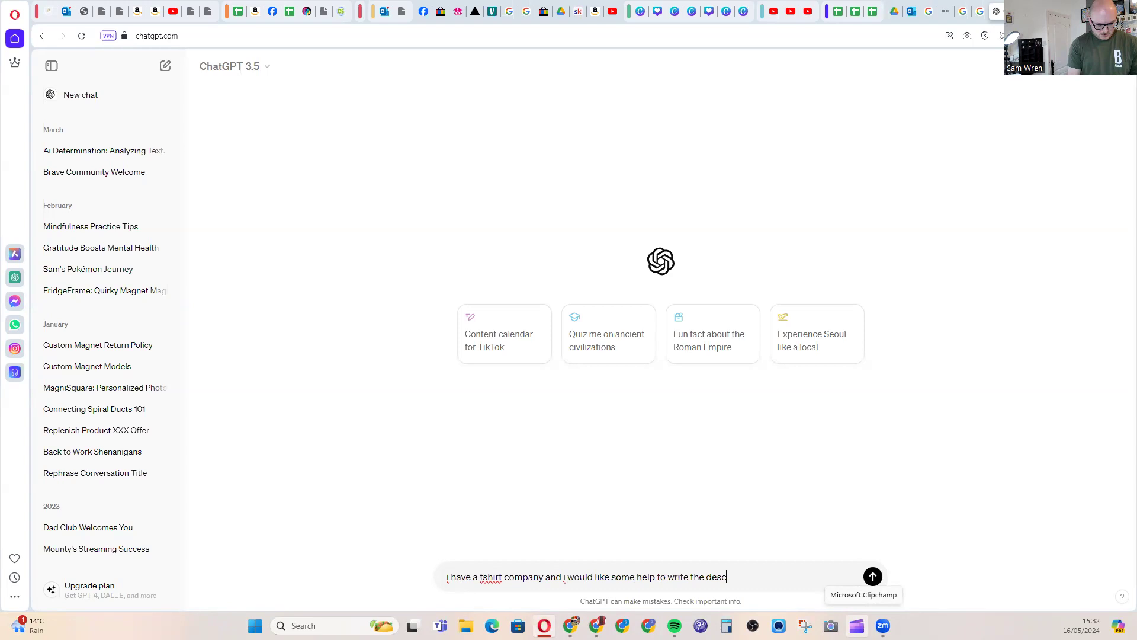
{"action": "type", "text": "riptions"}
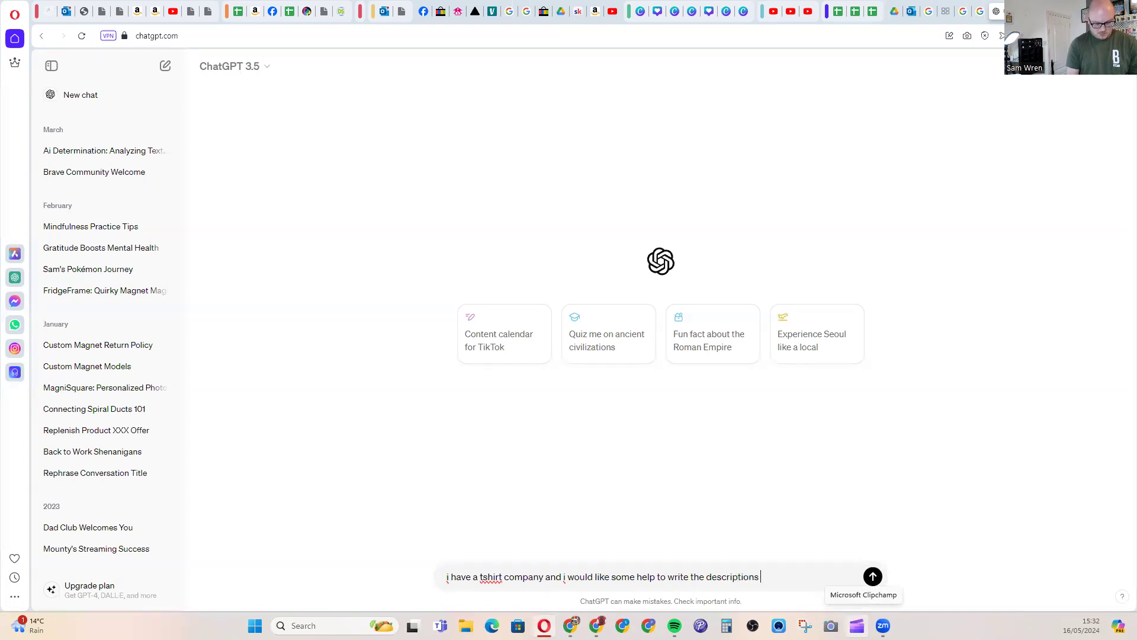
{"action": "key", "text": "Return"}
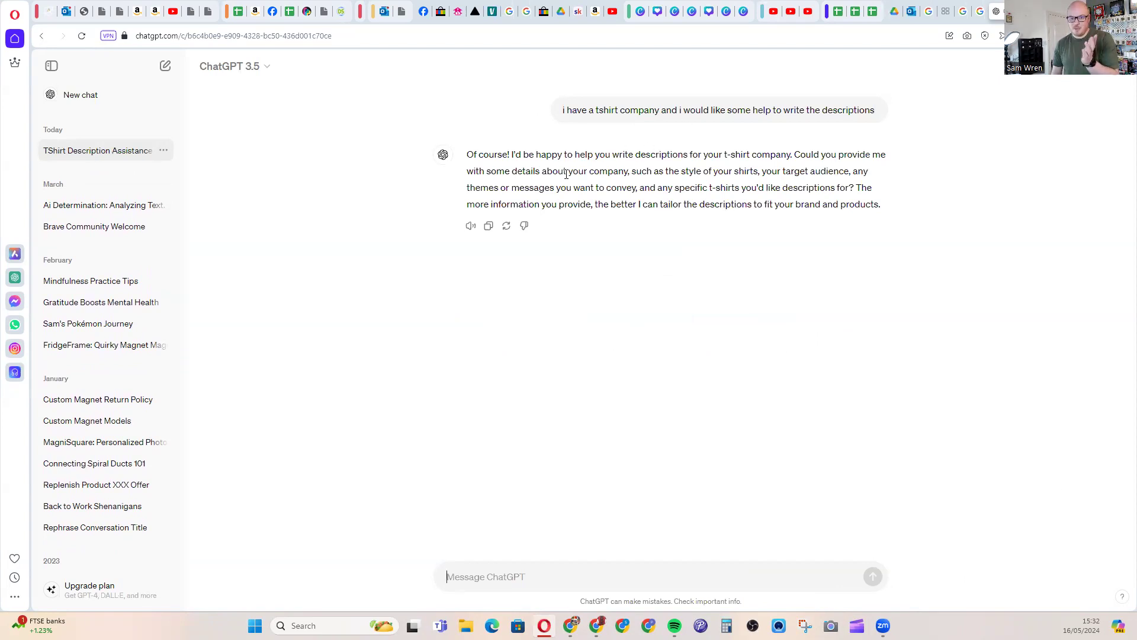
Step: Review which details about the company, audience, themes and specific t-shirts the reply asks for
{"action": "left_click_drag", "start_coordinate": [777, 155], "coordinate": [836, 155]}
{"action": "left_click_drag", "start_coordinate": [496, 173], "coordinate": [851, 172]}
{"action": "left_click_drag", "start_coordinate": [476, 187], "coordinate": [847, 188]}
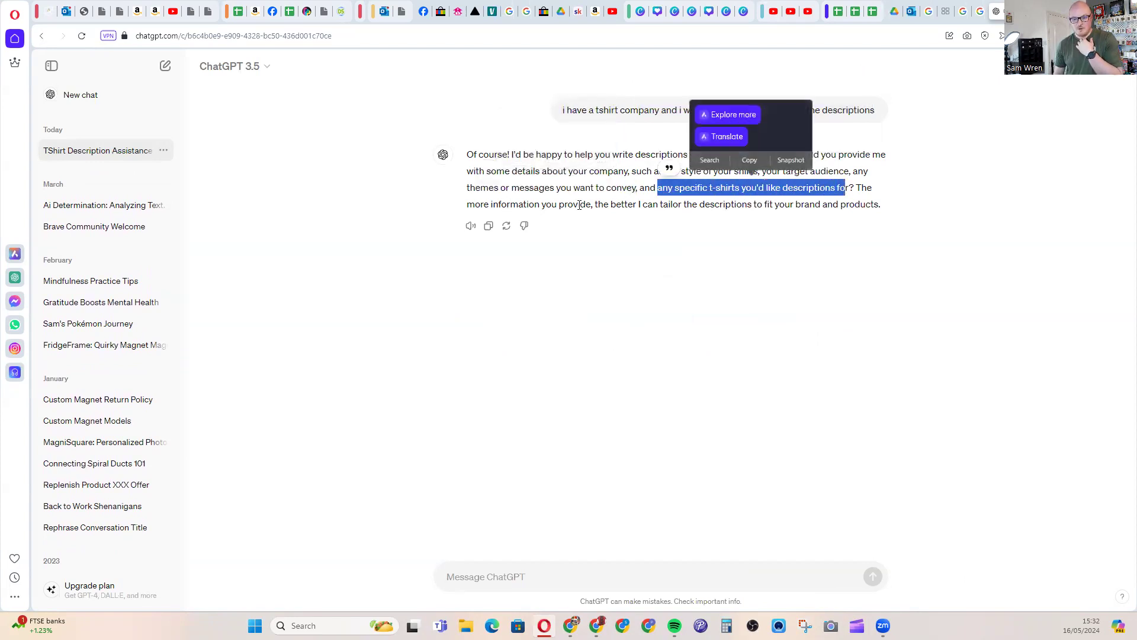
{"action": "left_click", "coordinate": [649, 575]}
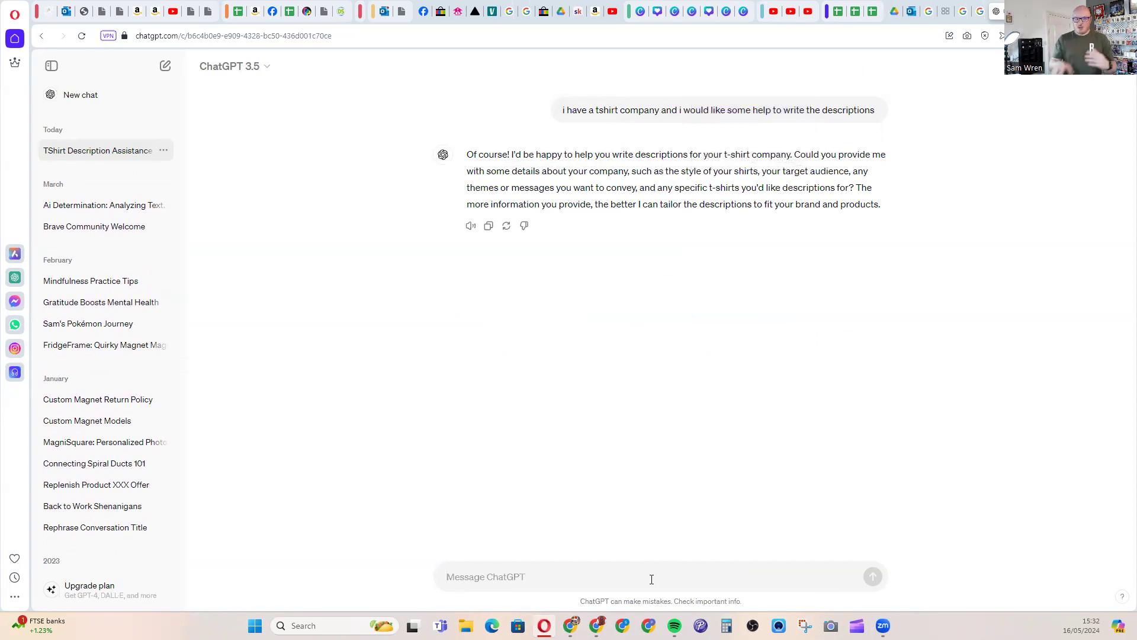
Step: Delete the "TShirt Description Assistance" chat and confirm its removal
{"action": "left_click", "coordinate": [164, 150]}
{"action": "left_click", "coordinate": [196, 255]}
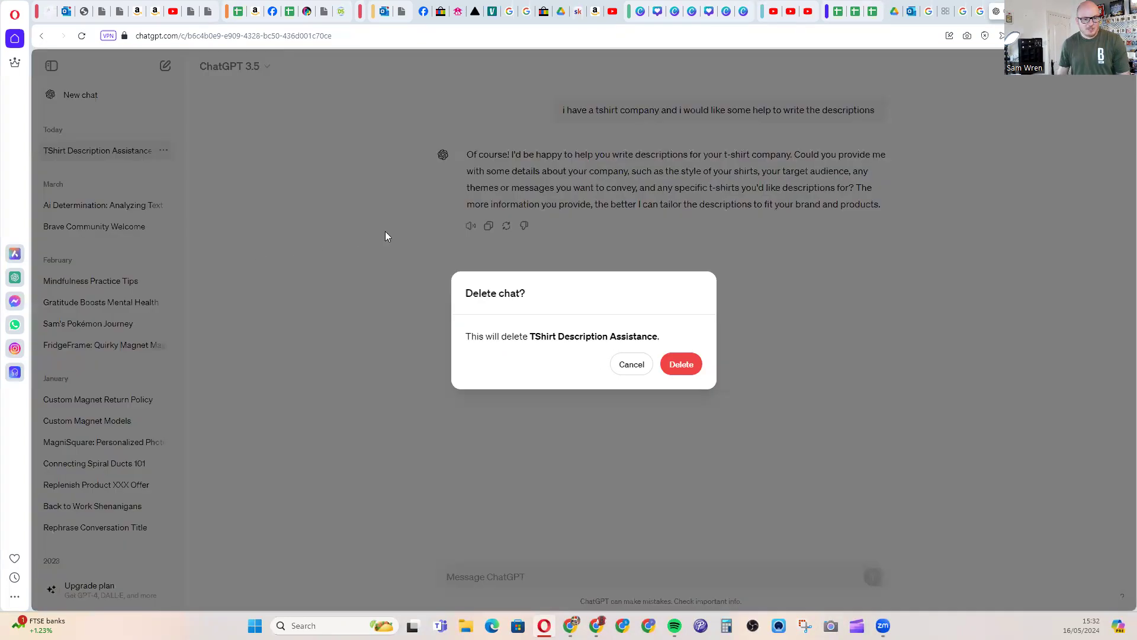
{"action": "left_click", "coordinate": [681, 365]}
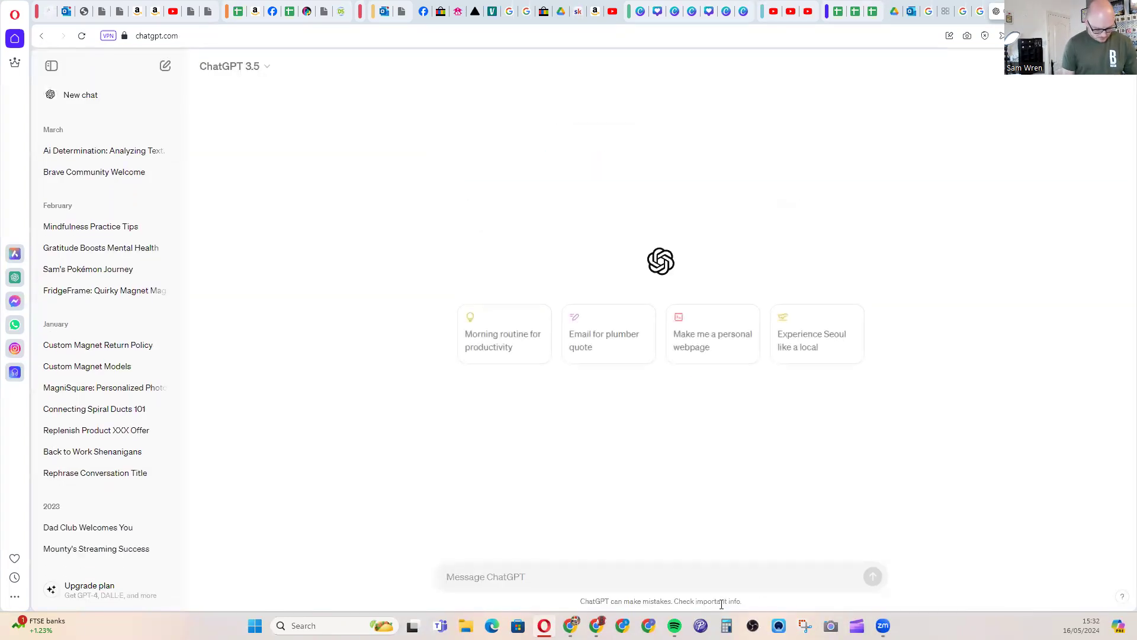
Step: Draft the prompt "I am looking to write a description for a tshirt that my brand sells. I would like your help to write that description but first"
{"action": "type", "text": "I am looking to writ"}
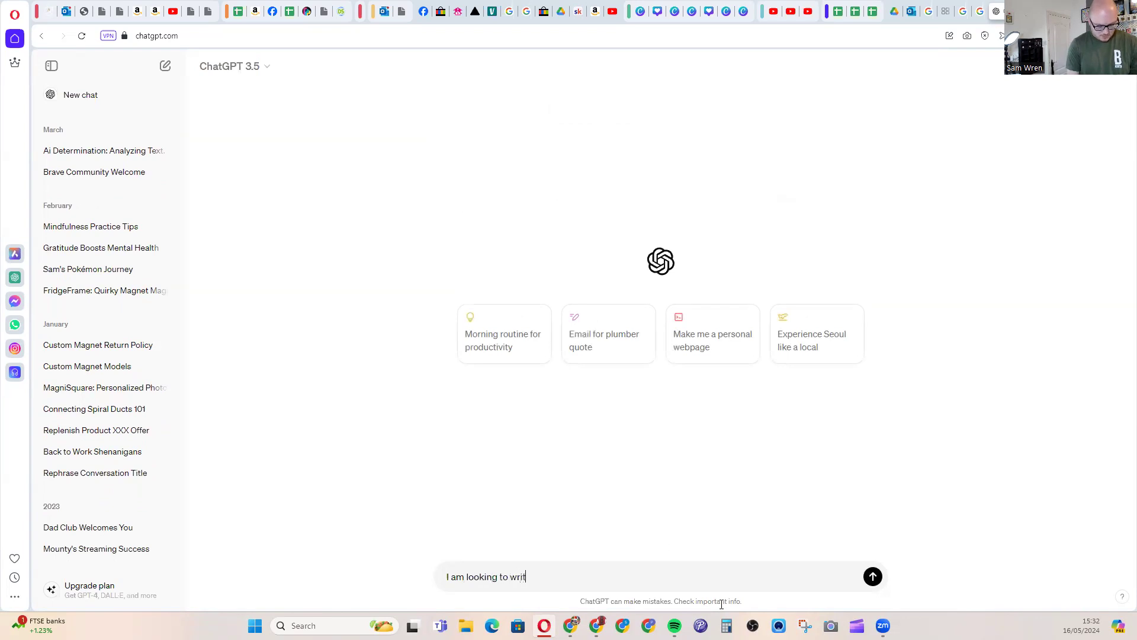
{"action": "type", "text": "e a description for a "}
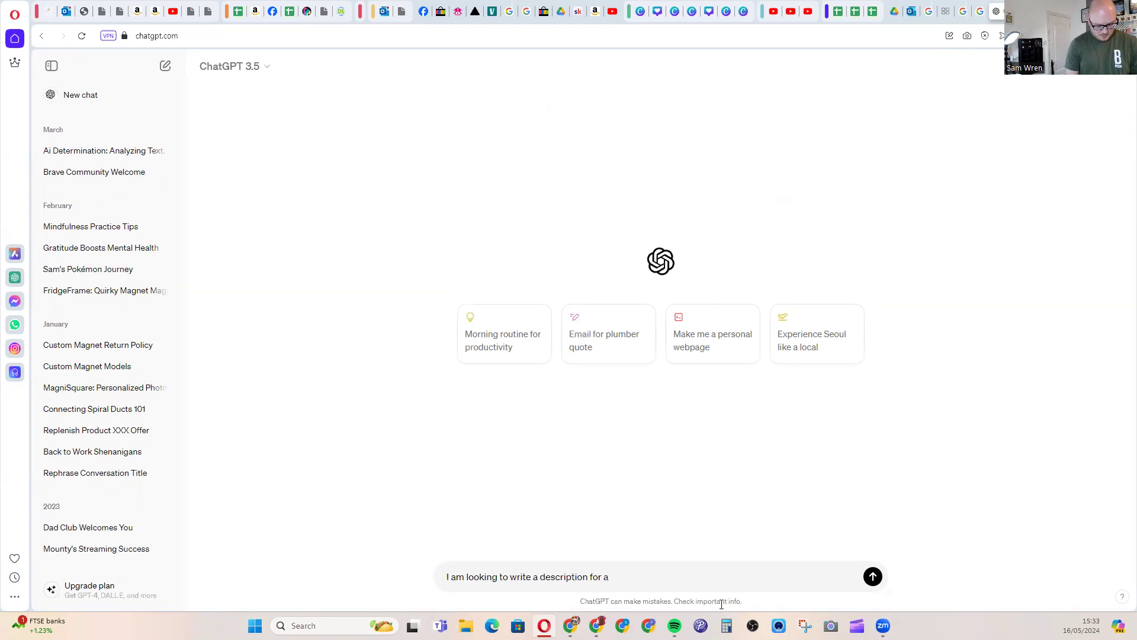
{"action": "type", "text": "tshirt that my brand"}
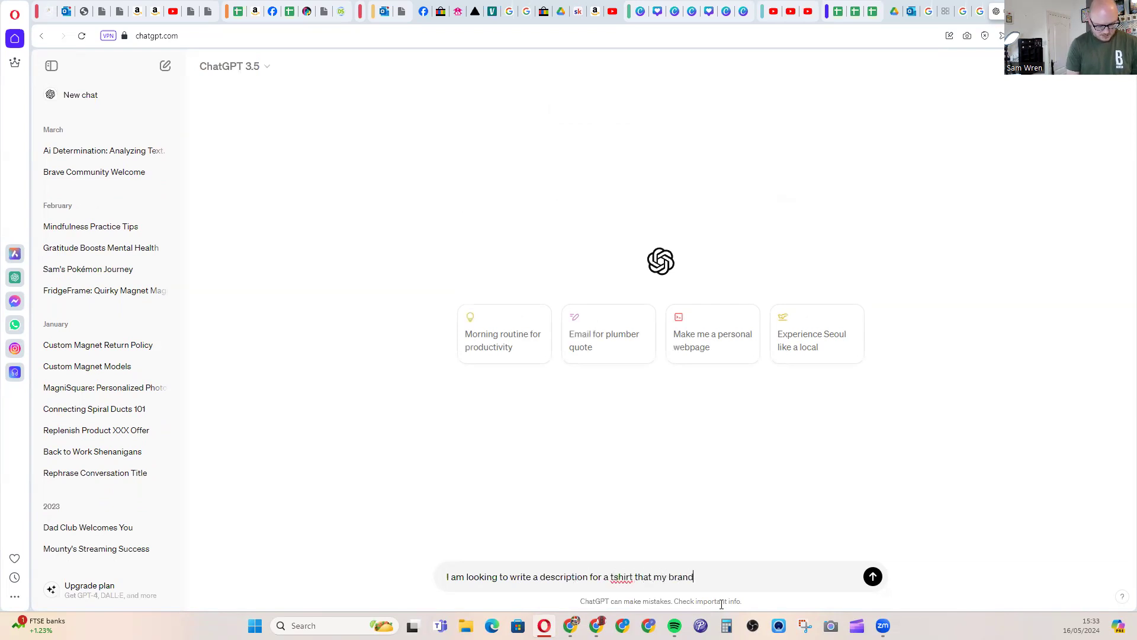
{"action": "type", "text": " sells. I would like "}
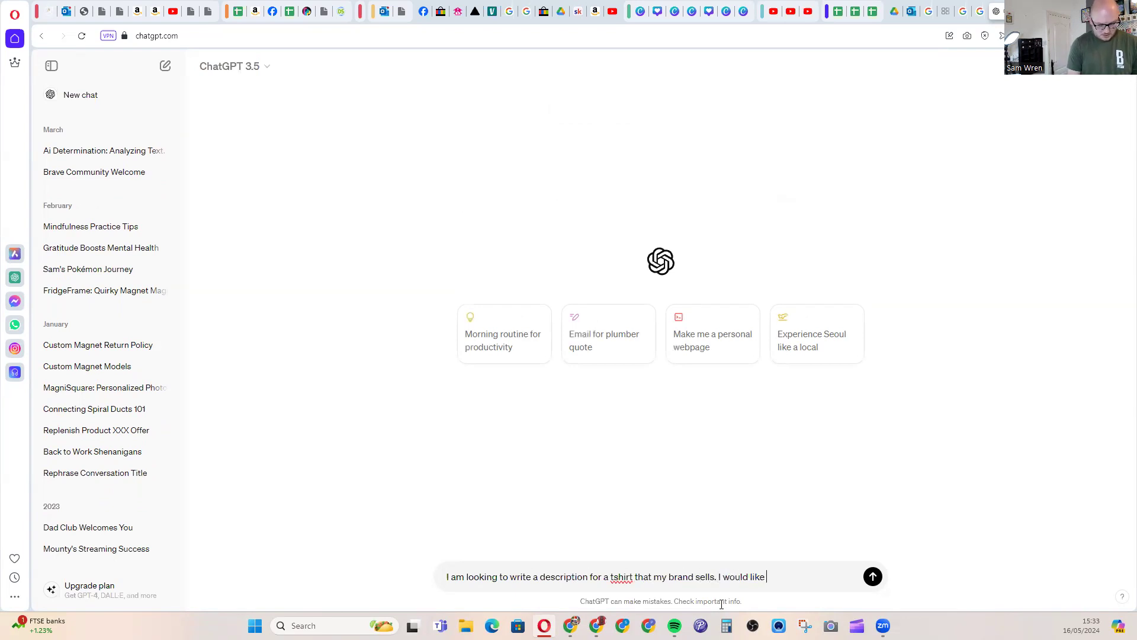
{"action": "type", "text": "your help to "}
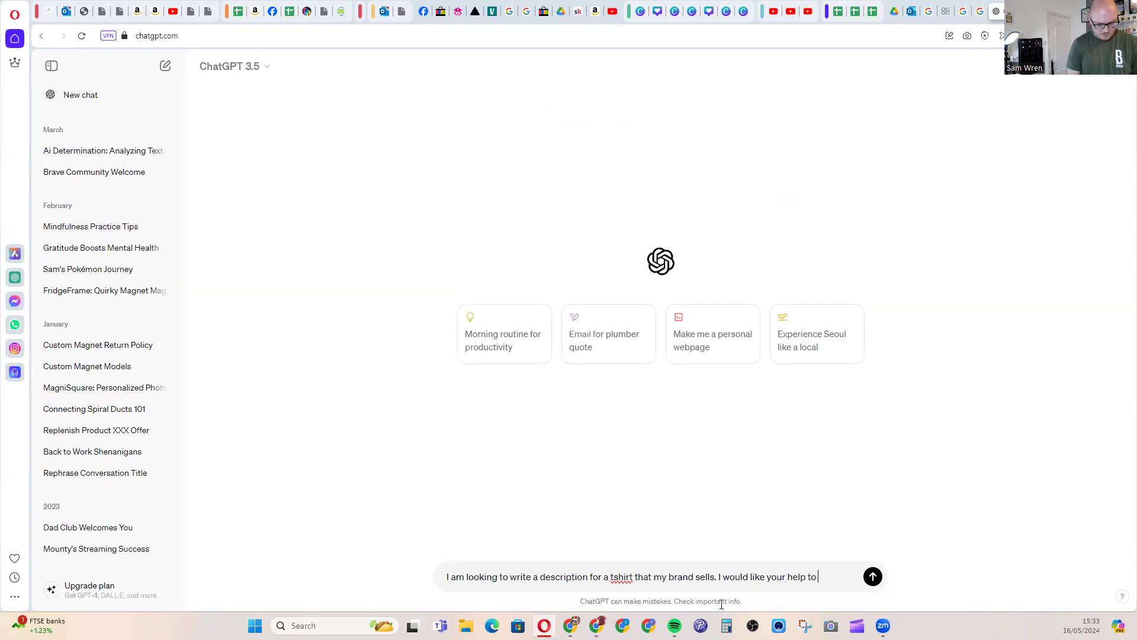
{"action": "type", "text": "write that."}
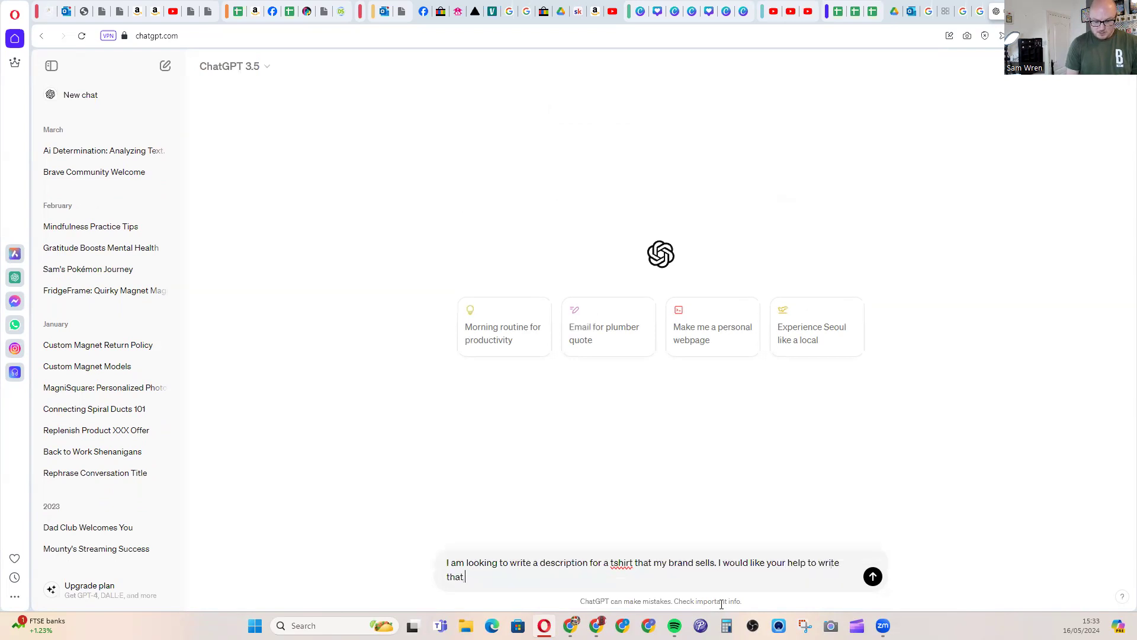
{"action": "type", "text": "descr"}
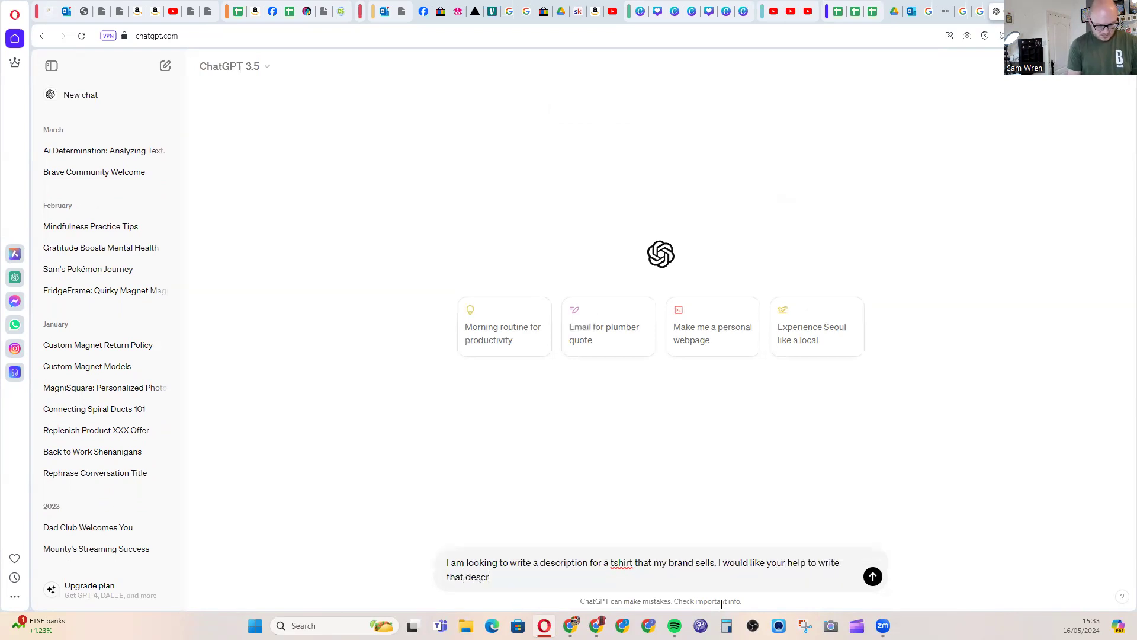
{"action": "type", "text": "iption but first"}
Step: Replace the trailing "but first" in the prompt with ", consider google SEO when writing about the tees"
{"action": "key", "text": "BackSpace"}
{"action": "key", "text": "BackSpace"}
{"action": "key", "text": "BackSpace"}
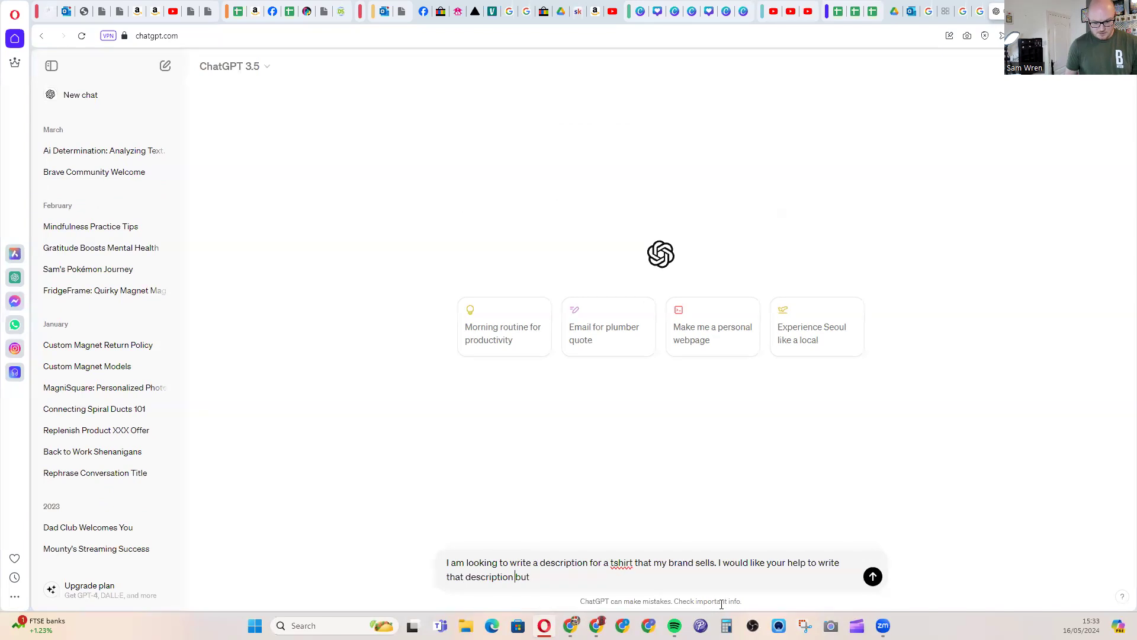
{"action": "key", "text": "Left"}
{"action": "key", "text": "Left"}
{"action": "key", "text": "BackSpace"}
{"action": "key", "text": "BackSpace"}
{"action": "type", "text": ", "}
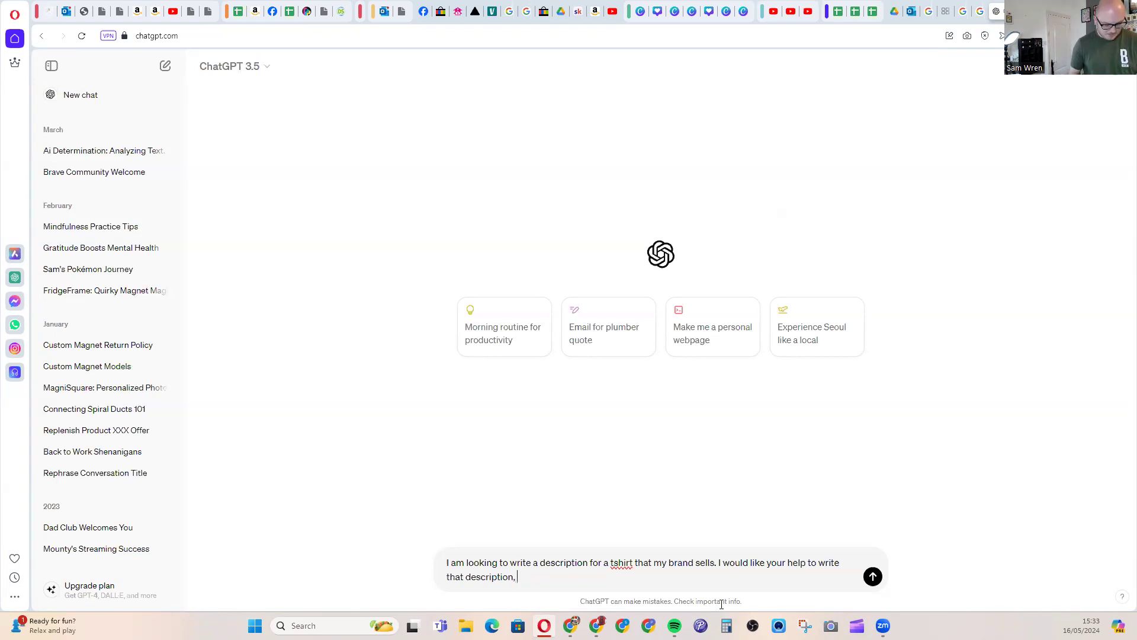
{"action": "type", "text": "co"}
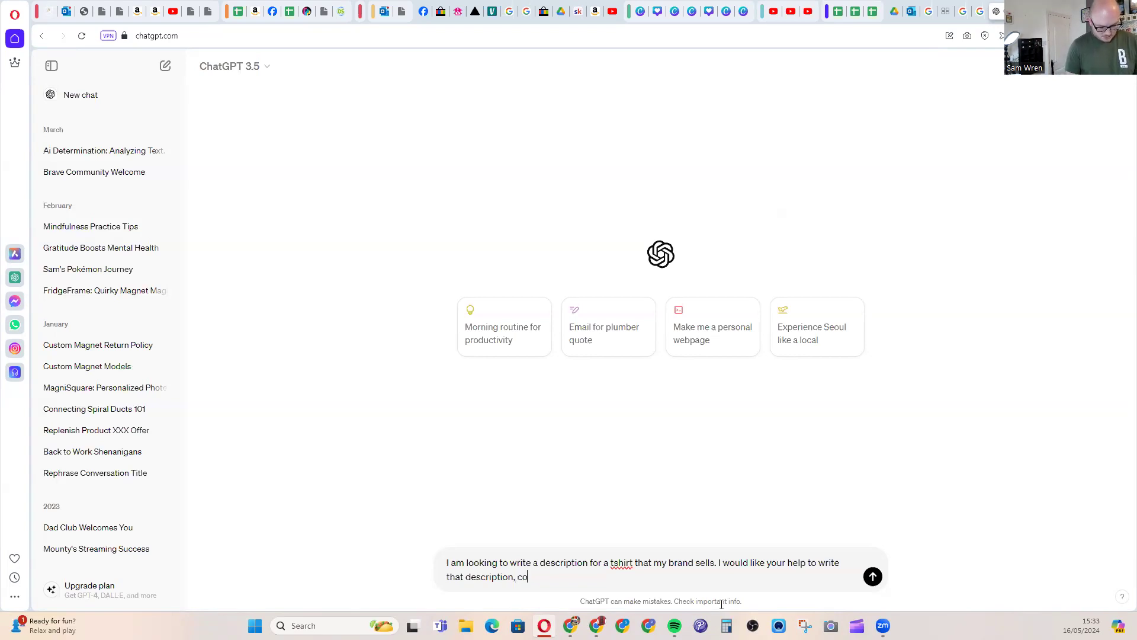
{"action": "type", "text": "nsider g"}
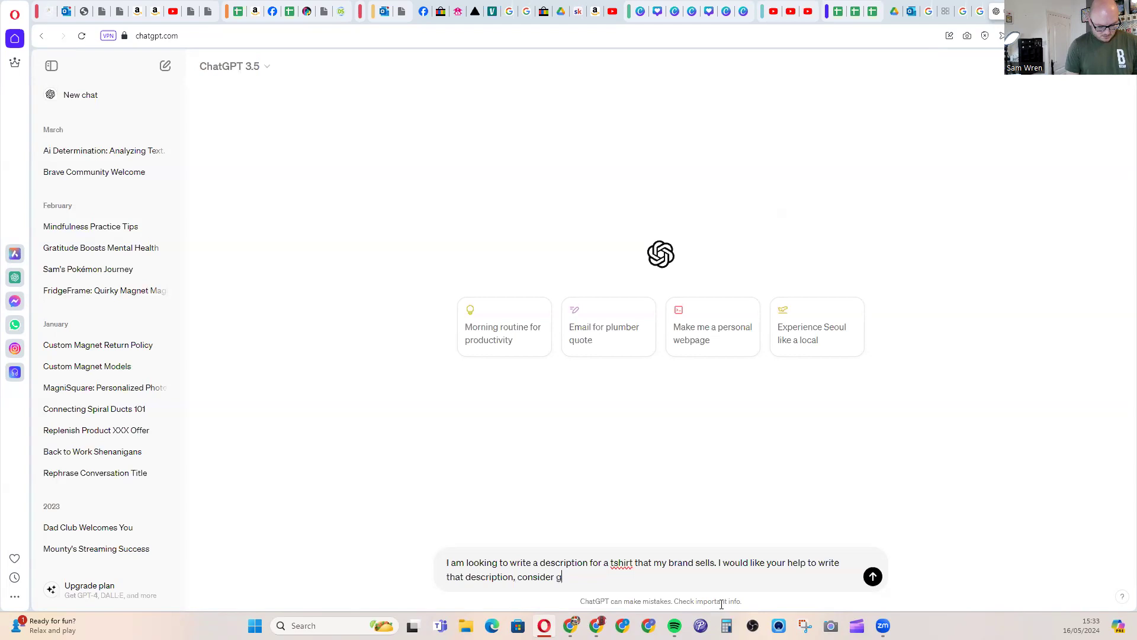
{"action": "type", "text": "oogle SE"}
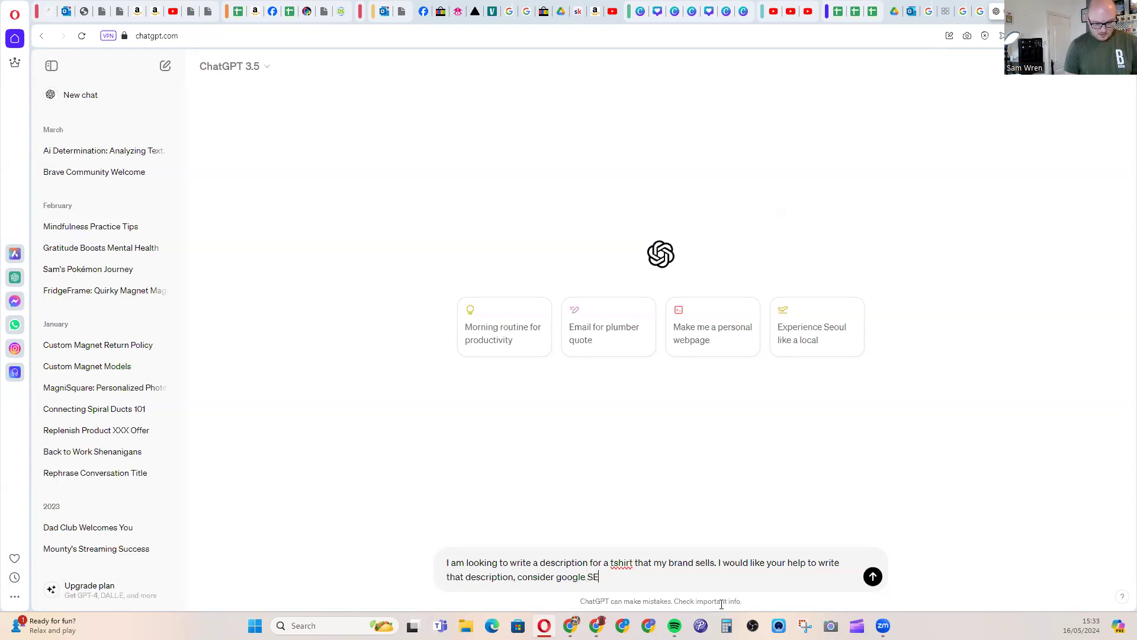
{"action": "type", "text": "O when wr"}
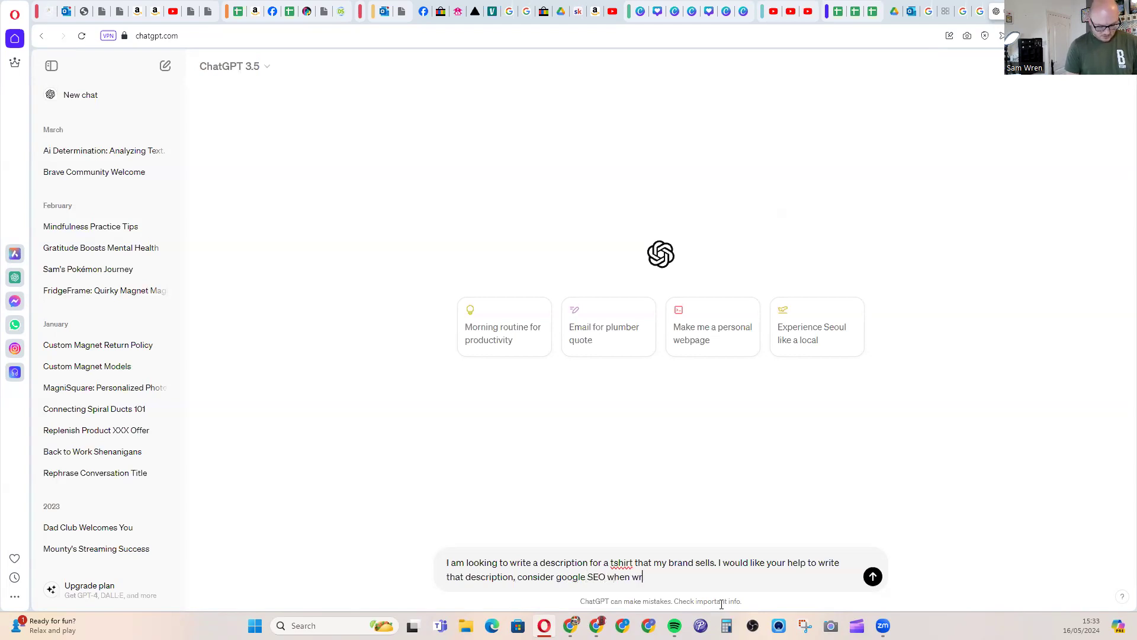
{"action": "type", "text": "iting about the tees"}
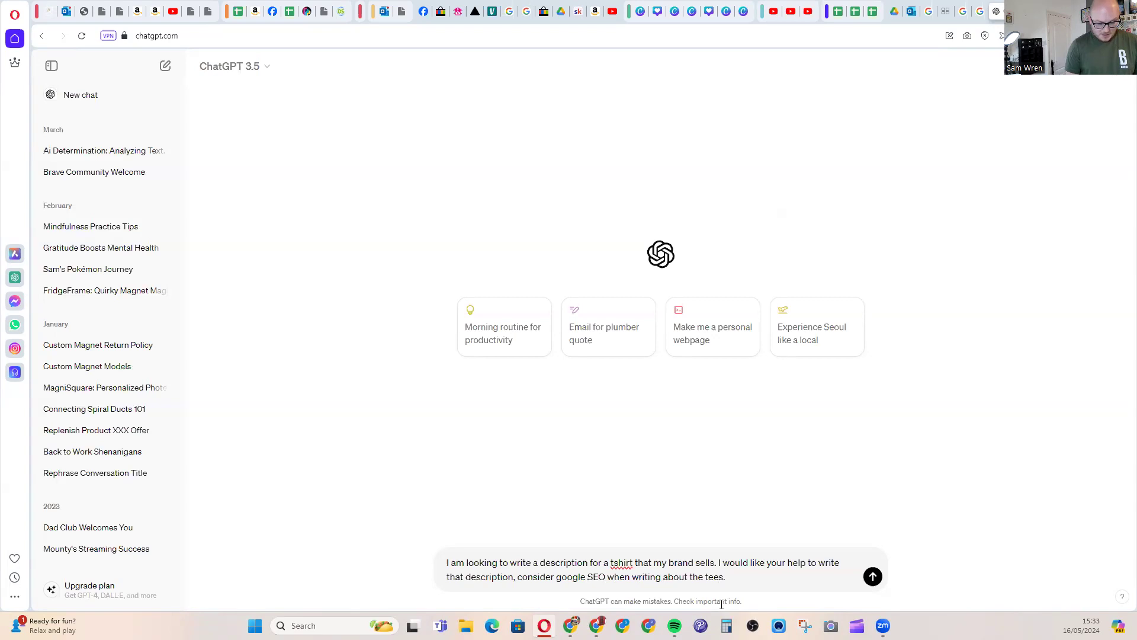
Step: Continue the prompt after "the tees" with ". But before you do please ask me 10"
{"action": "type", "text": ". But "}
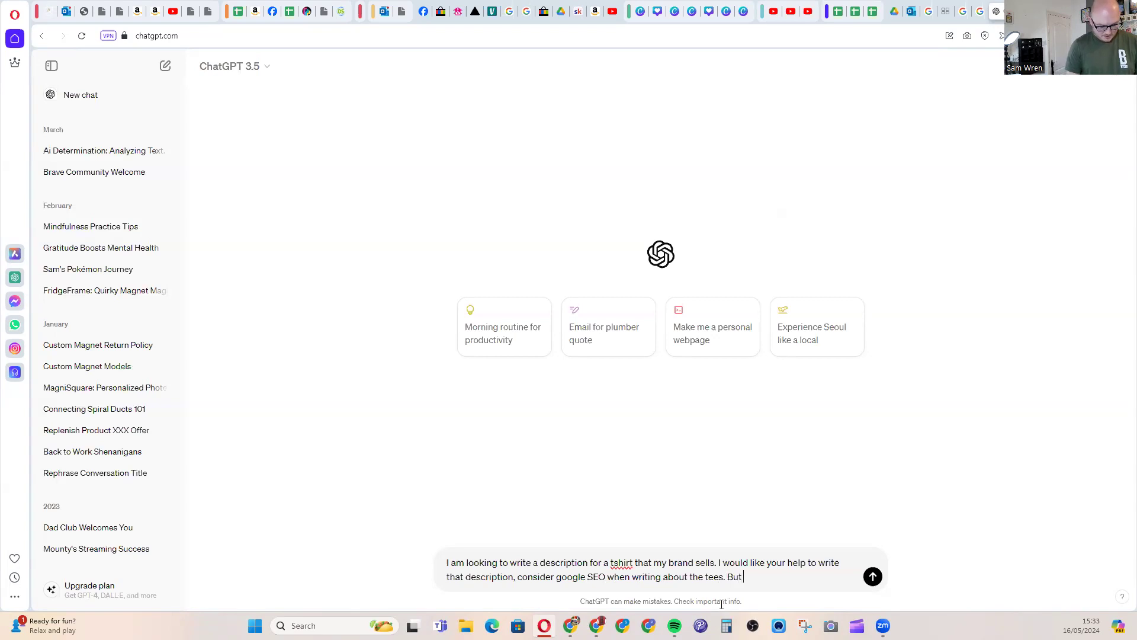
{"action": "type", "text": "before you d"}
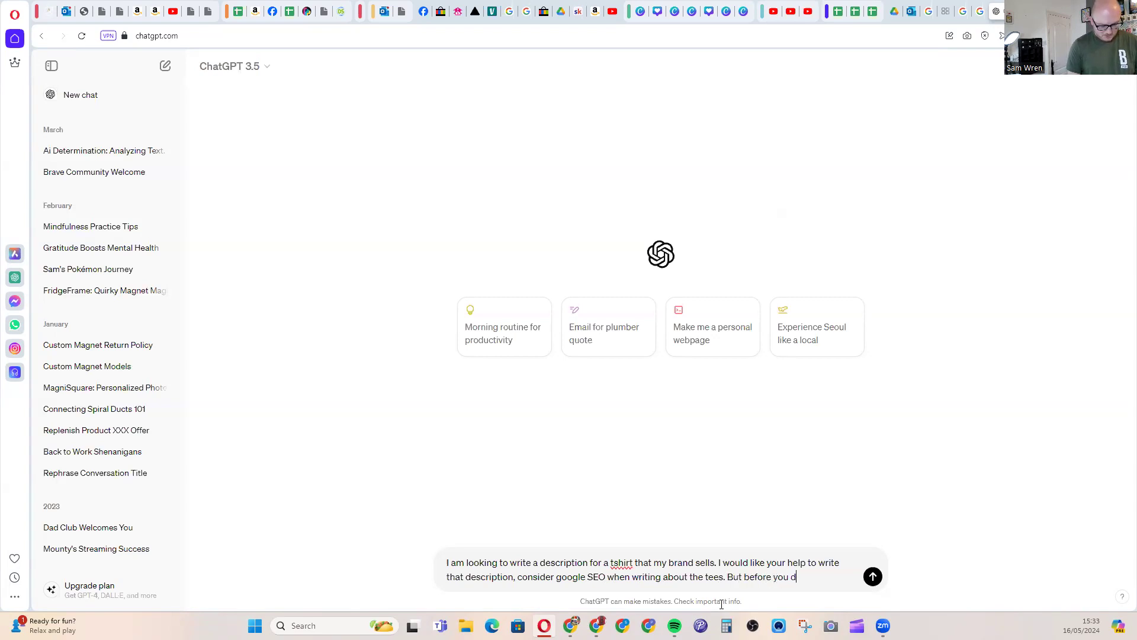
{"action": "type", "text": "o please ask "}
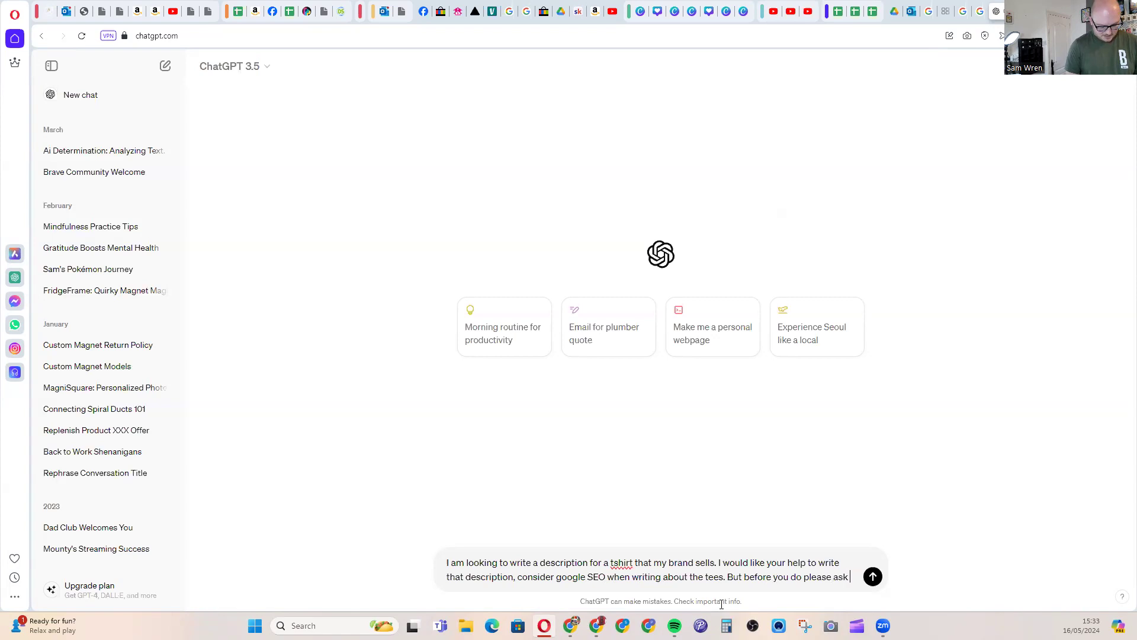
{"action": "type", "text": "me 20"}
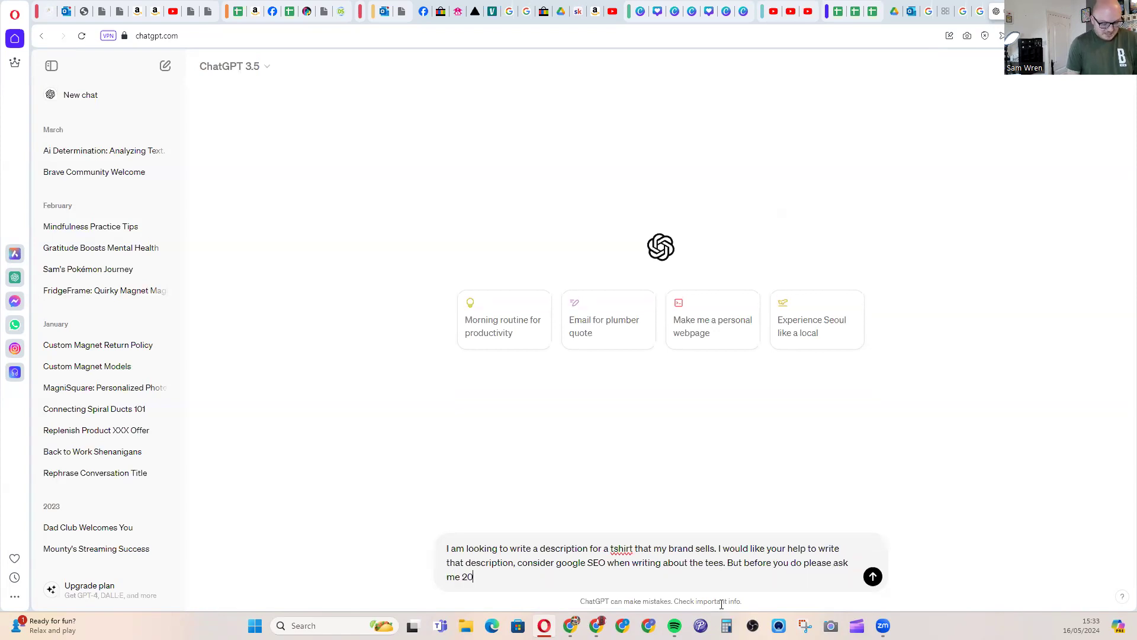
{"action": "key", "text": "BackSpace"}
{"action": "key", "text": "BackSpace"}
{"action": "type", "text": "10"}
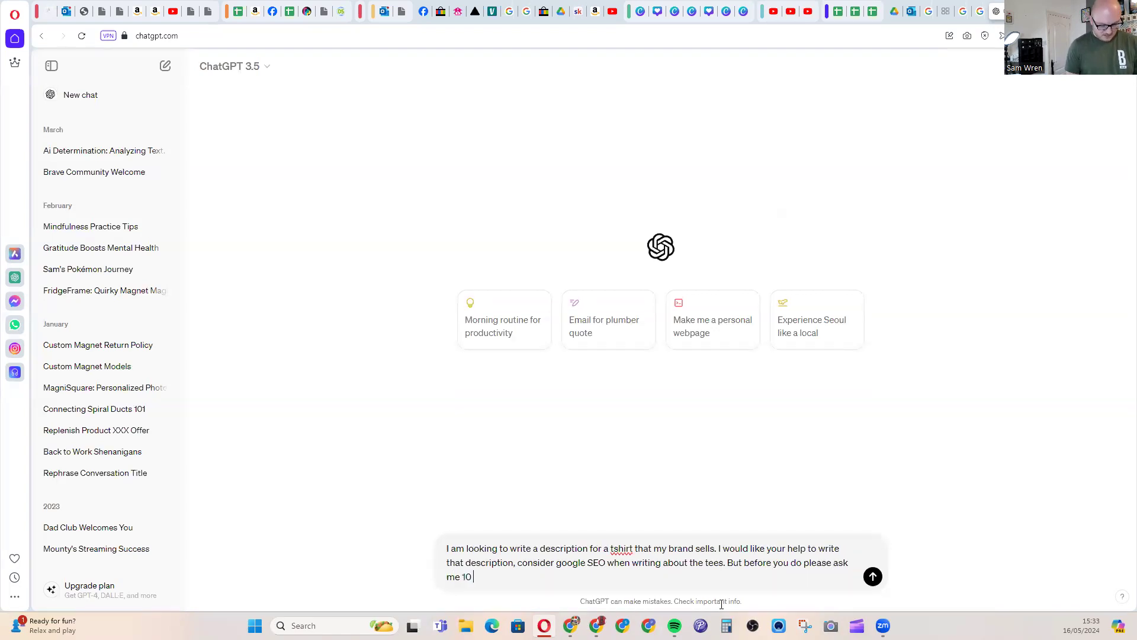
Step: Finish the prompt with "questions that you would find important or interesting to know the answer for when someone reads that description" and send it
{"action": "type", "text": " questions that you would "}
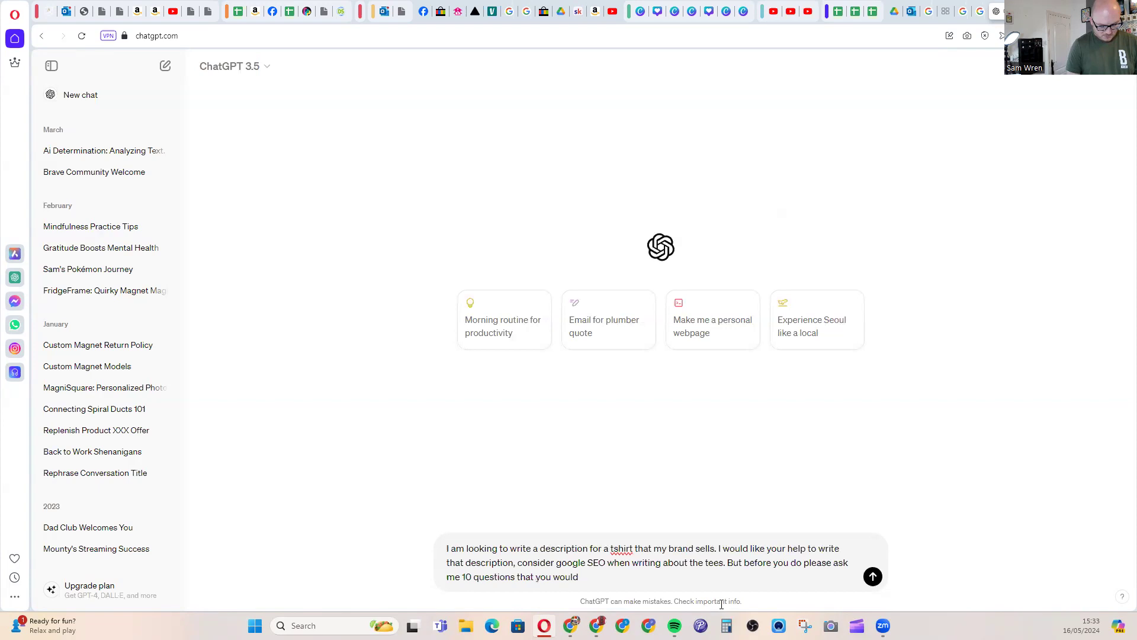
{"action": "type", "text": "find important "}
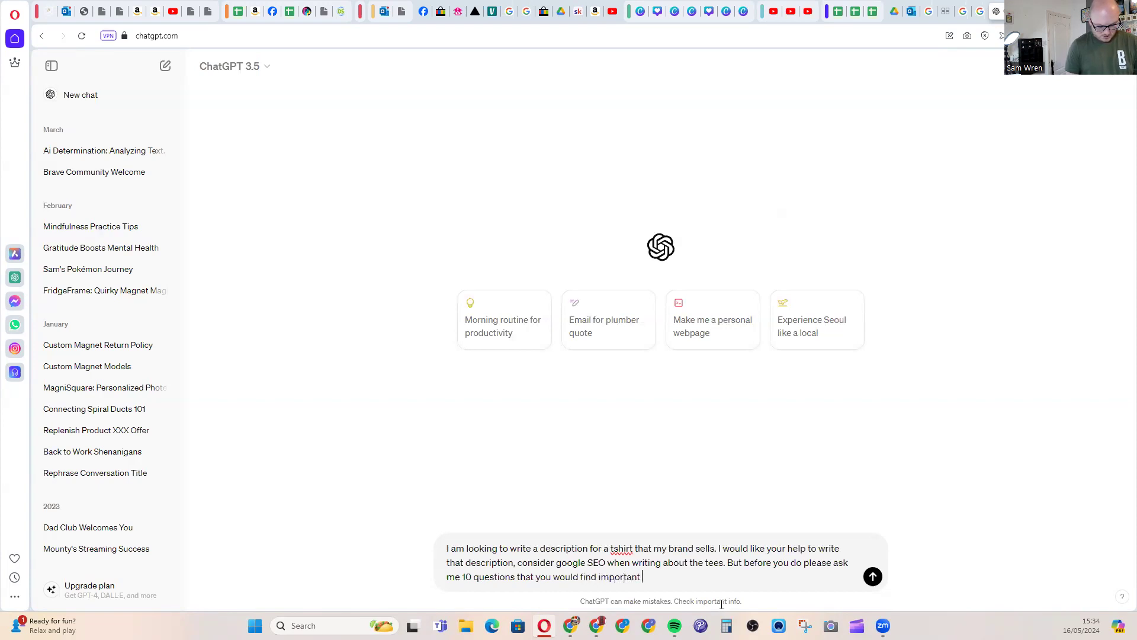
{"action": "type", "text": "or interesti"}
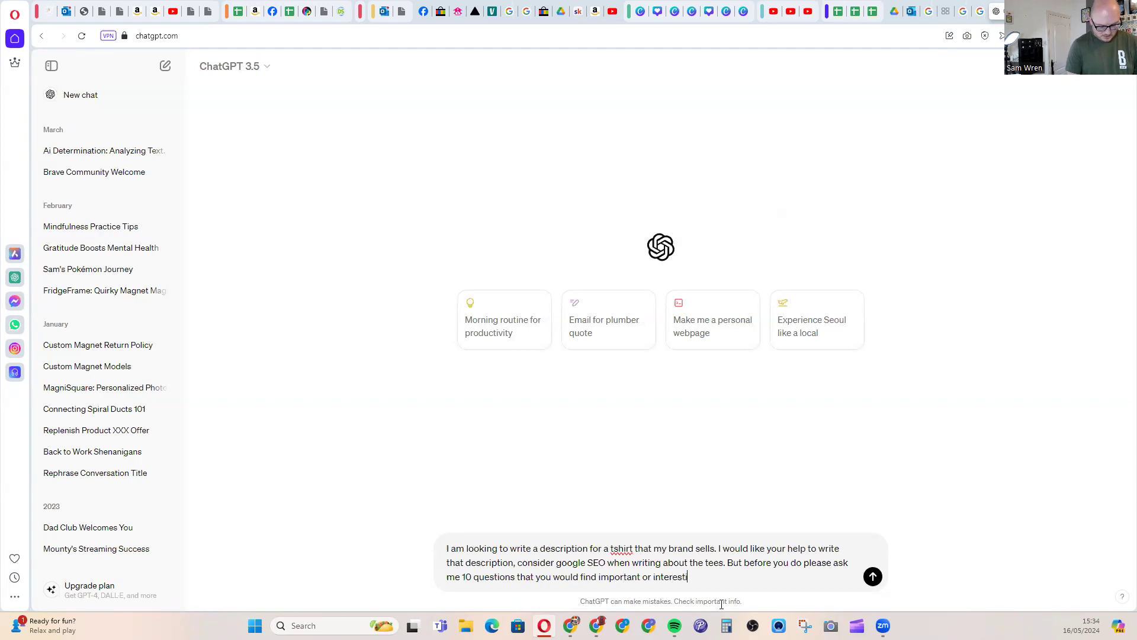
{"action": "type", "text": "ng to know the answer for "}
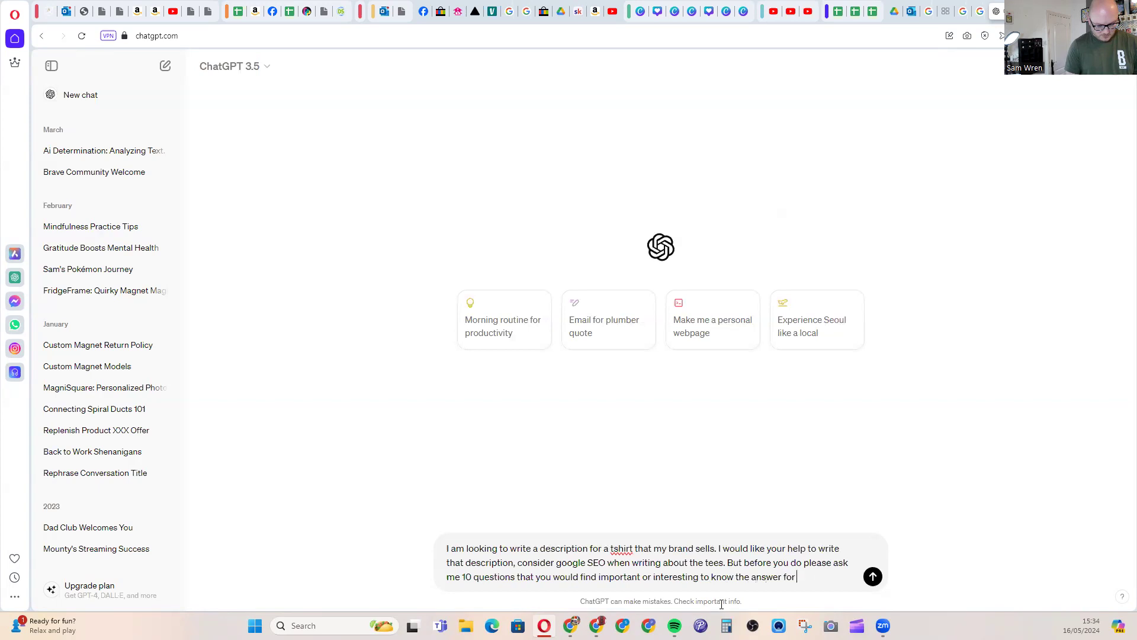
{"action": "type", "text": "when someone "}
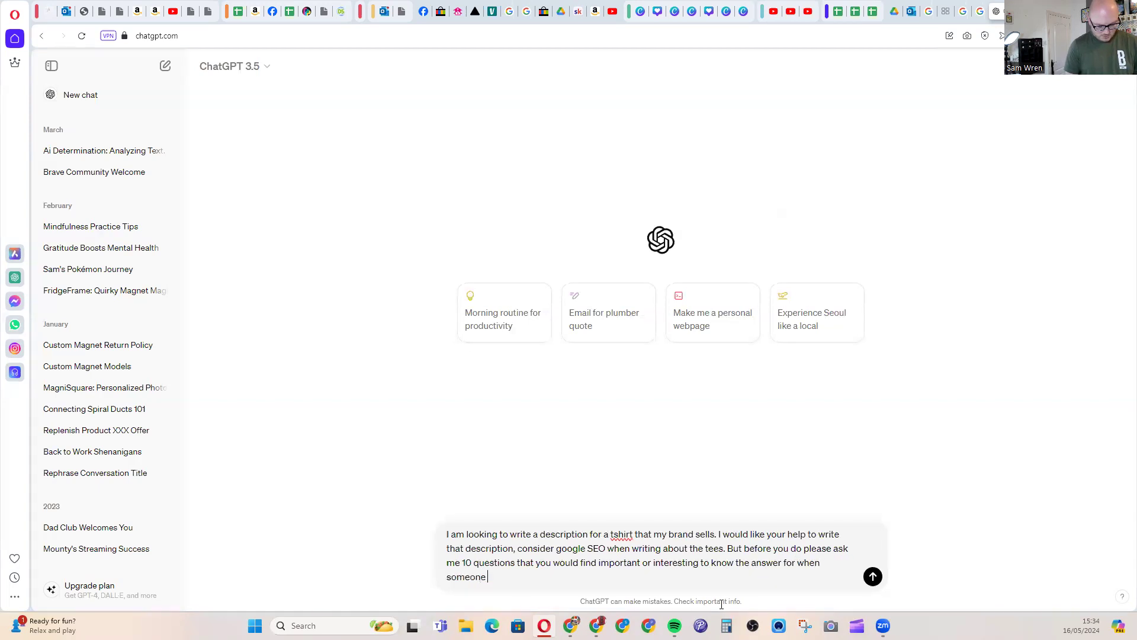
{"action": "type", "text": "reads that description"}
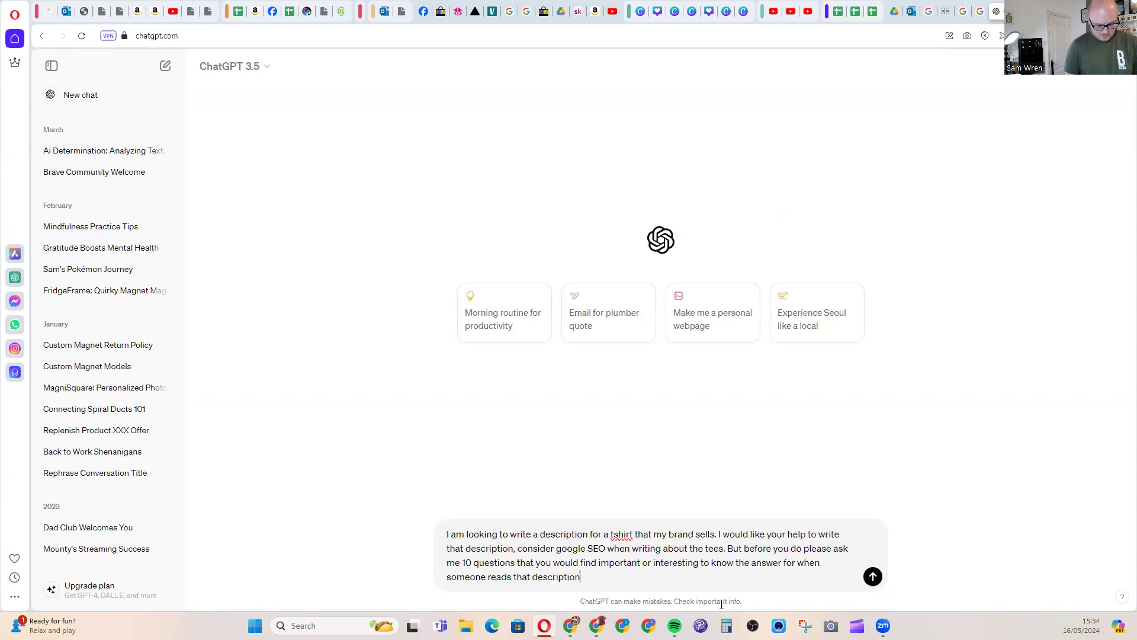
{"action": "key", "text": "Return"}
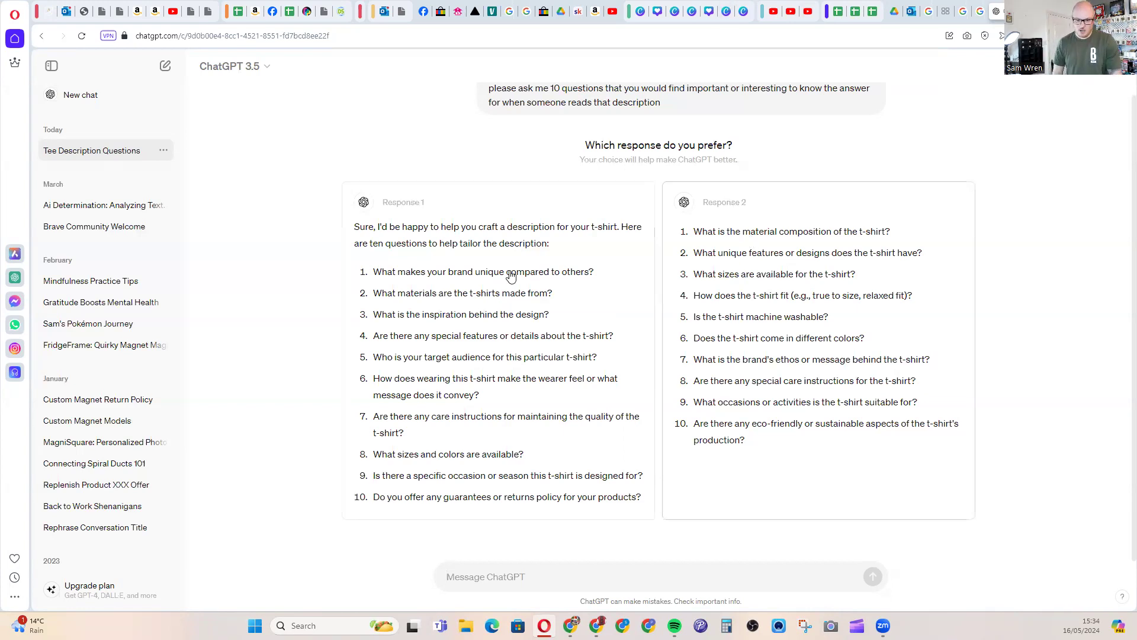
Step: Choose the first response as the preferred one and compare it with the second version before returning to it
{"action": "left_click", "coordinate": [524, 341]}
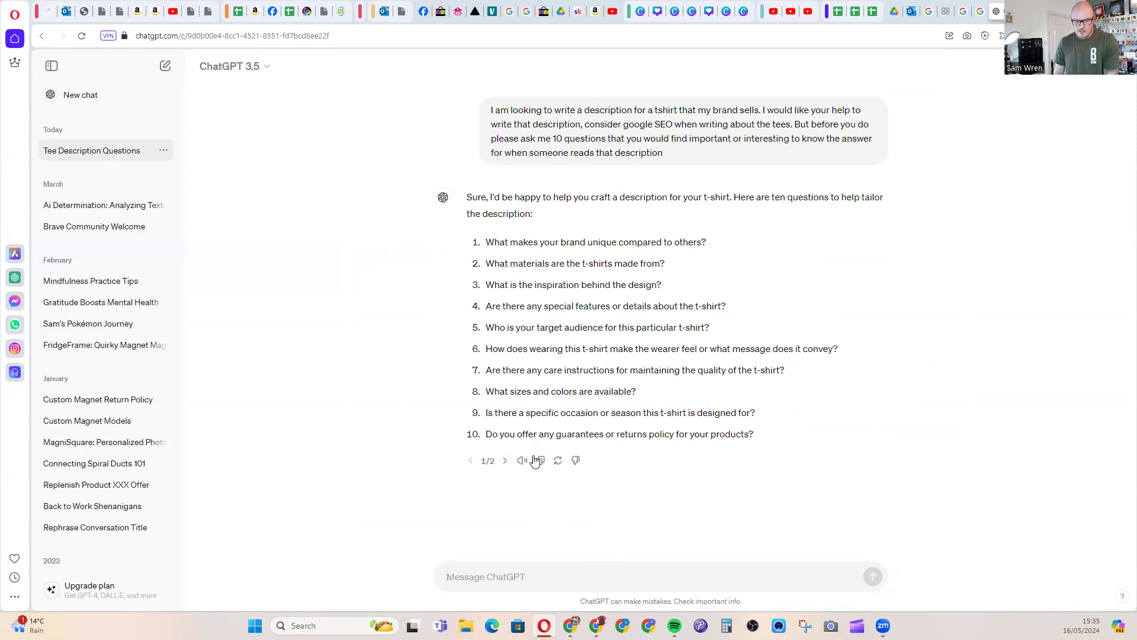
{"action": "left_click", "coordinate": [504, 461]}
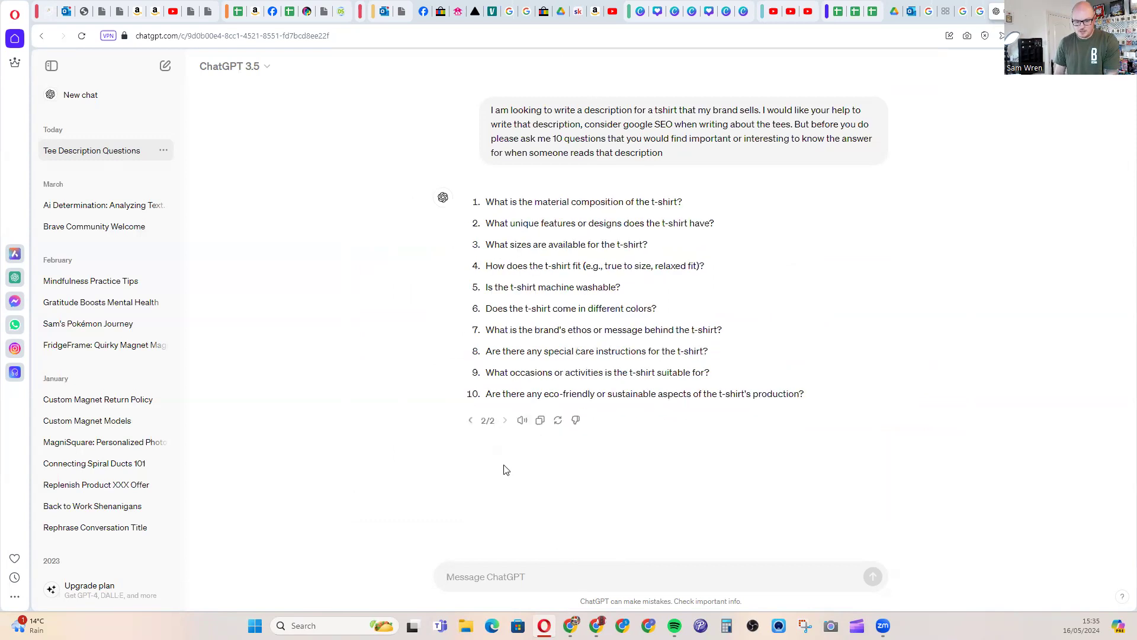
{"action": "left_click", "coordinate": [472, 422]}
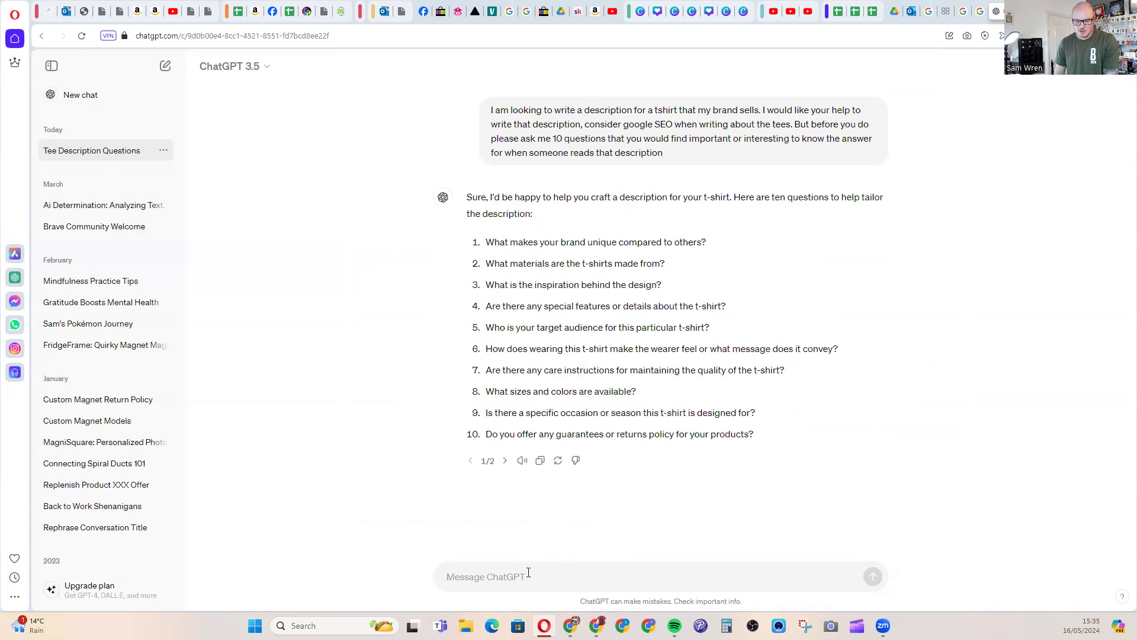
Step: Copy all ten questions from the reply into the message draft
{"action": "left_click_drag", "start_coordinate": [525, 275], "coordinate": [762, 441]}
{"action": "key", "text": "ctrl+c"}
{"action": "left_click", "coordinate": [633, 570]}
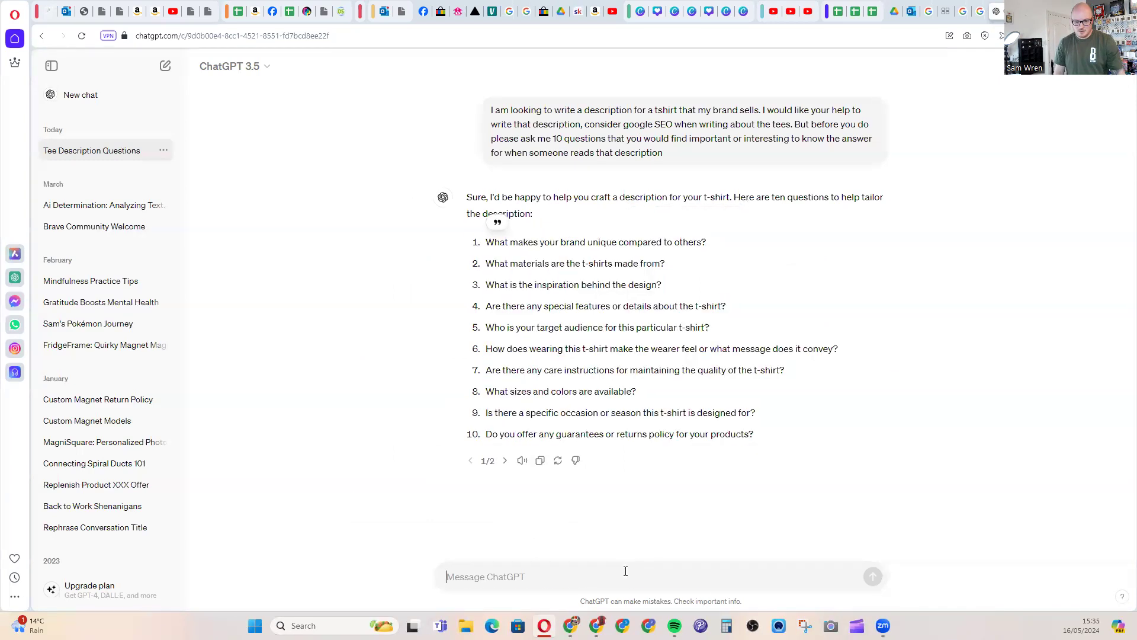
{"action": "key", "text": "ctrl+v"}
Step: Introduce the copied questions with "I have copied your questions and have answered beside the Q's", separated from the list by a blank line
{"action": "left_click", "coordinate": [689, 454]}
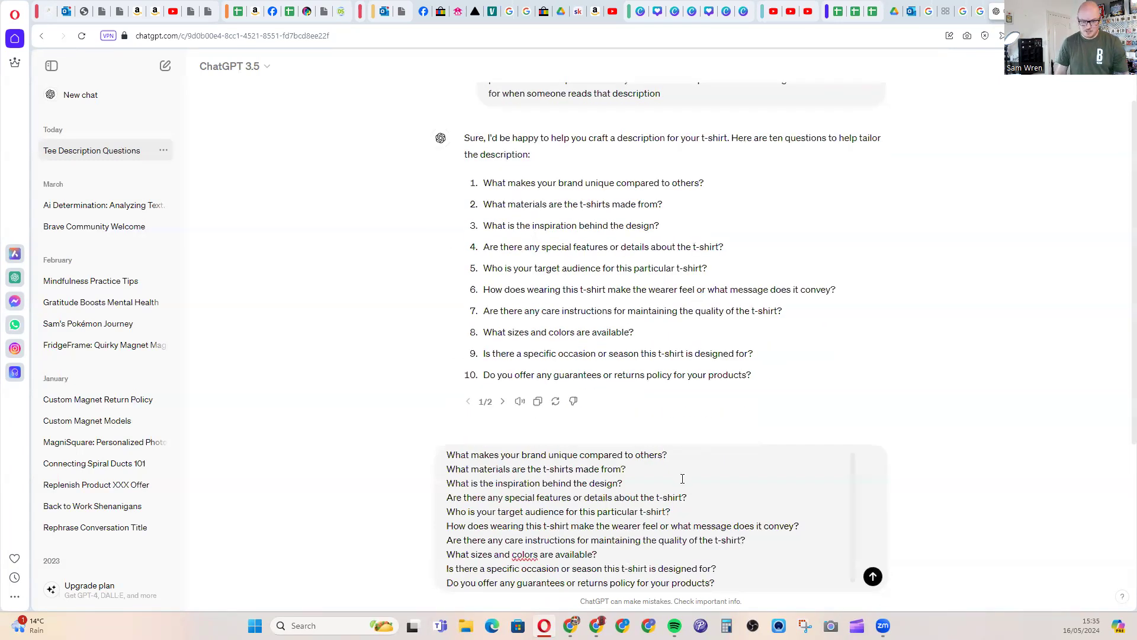
{"action": "scroll", "coordinate": [680, 484], "scroll_direction": "up", "scroll_amount": 1}
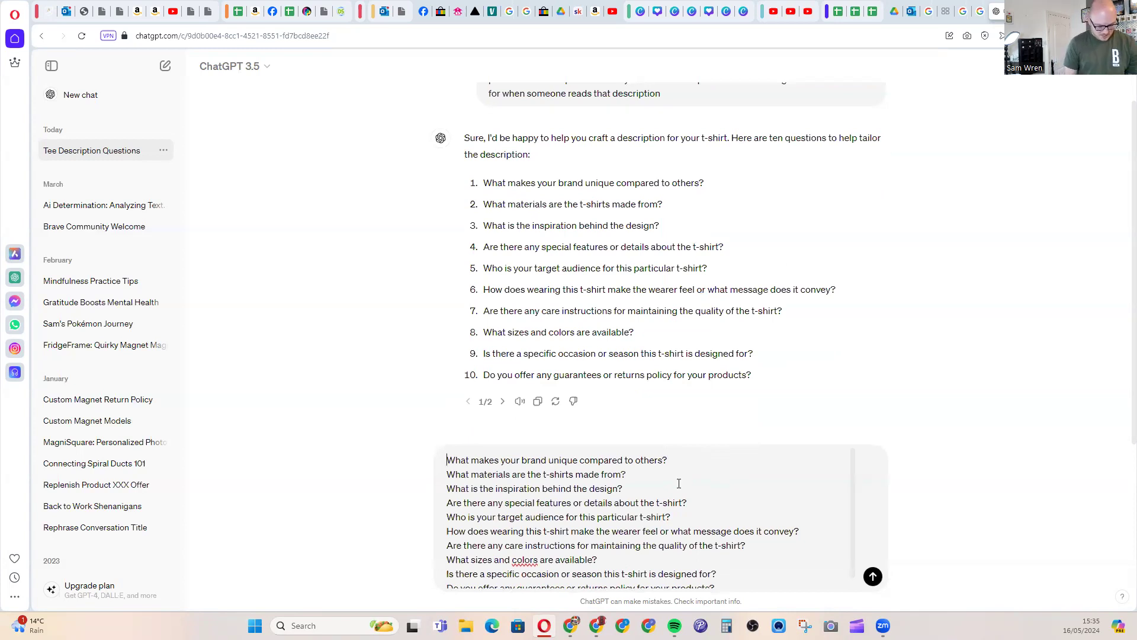
{"action": "scroll", "coordinate": [679, 484], "scroll_direction": "up", "scroll_amount": 1}
{"action": "type", "text": "I have copied your questions and "}
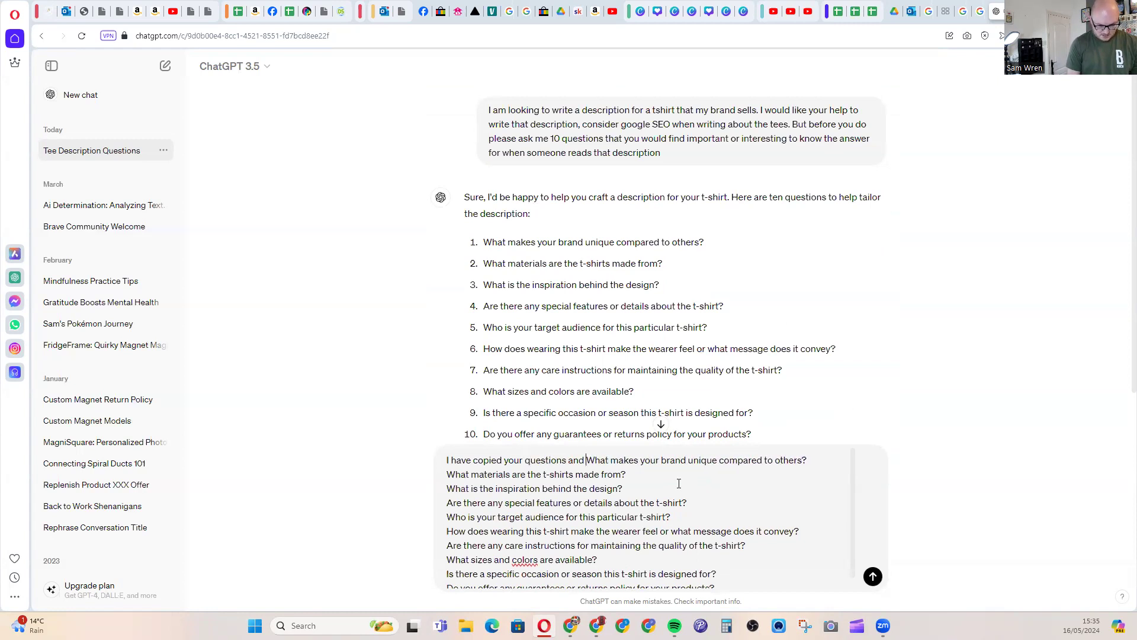
{"action": "type", "text": "have answered"}
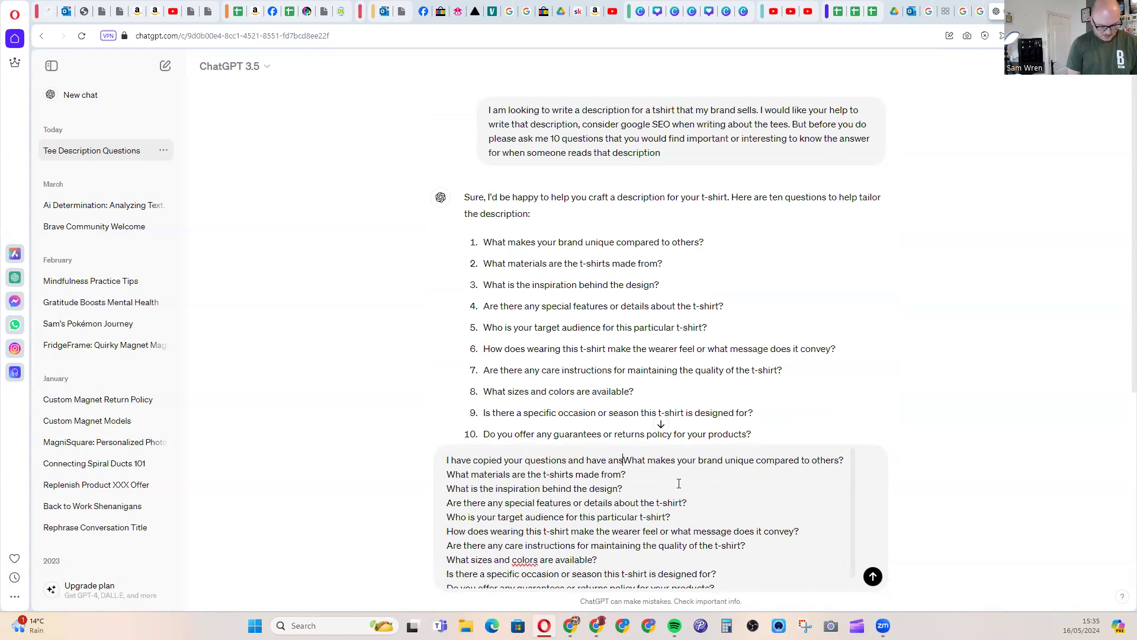
{"action": "type", "text": " beside the "}
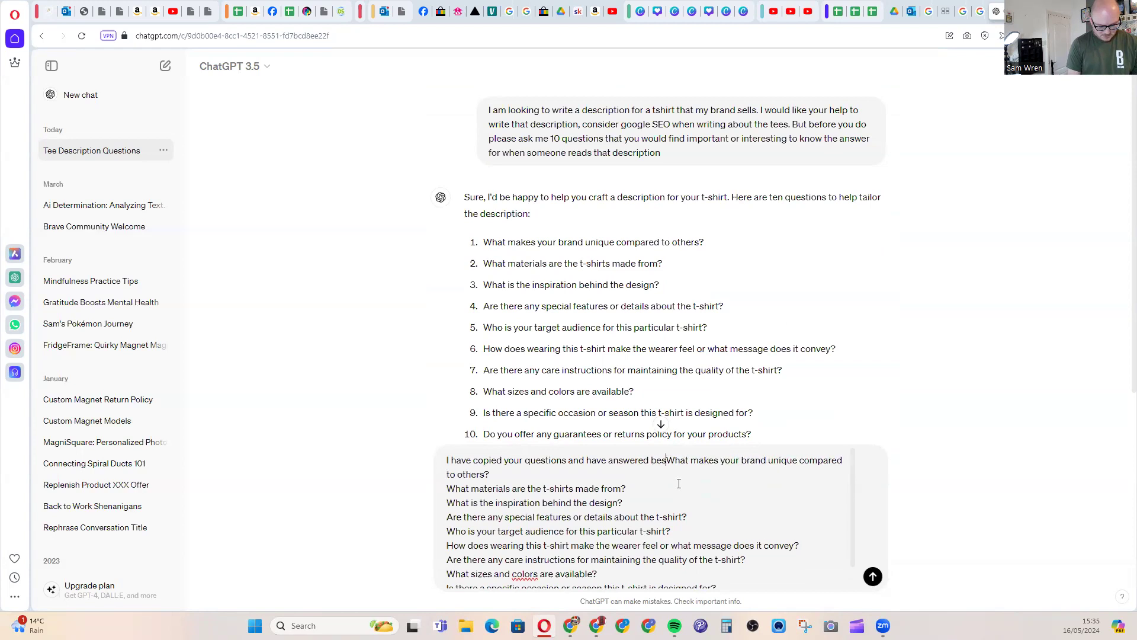
{"action": "type", "text": "Q's"}
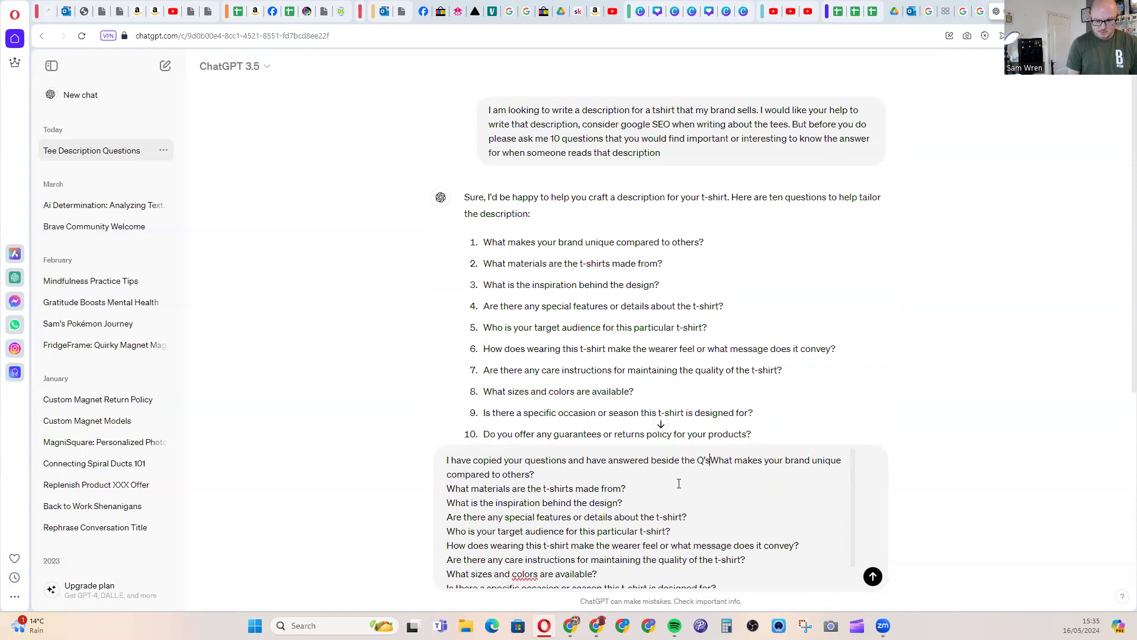
{"action": "key", "text": "shift+Return"}
{"action": "key", "text": "shift+Return"}
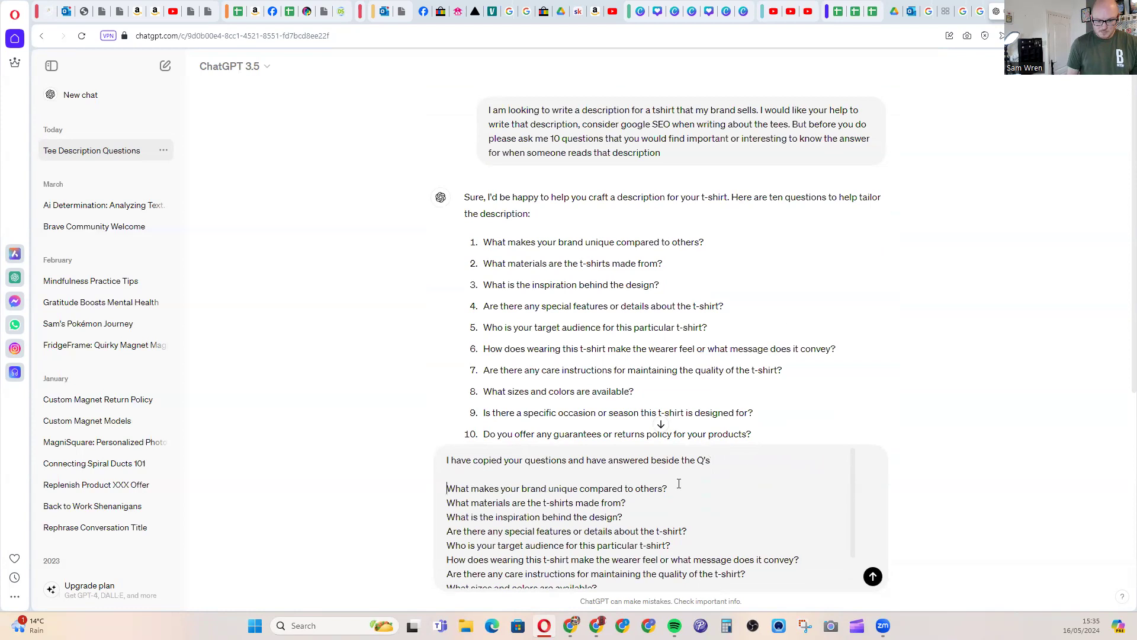
Step: Extend the draft's introductory line with "before you write the description is there anything else you need to know?"
{"action": "type", "text": "be"}
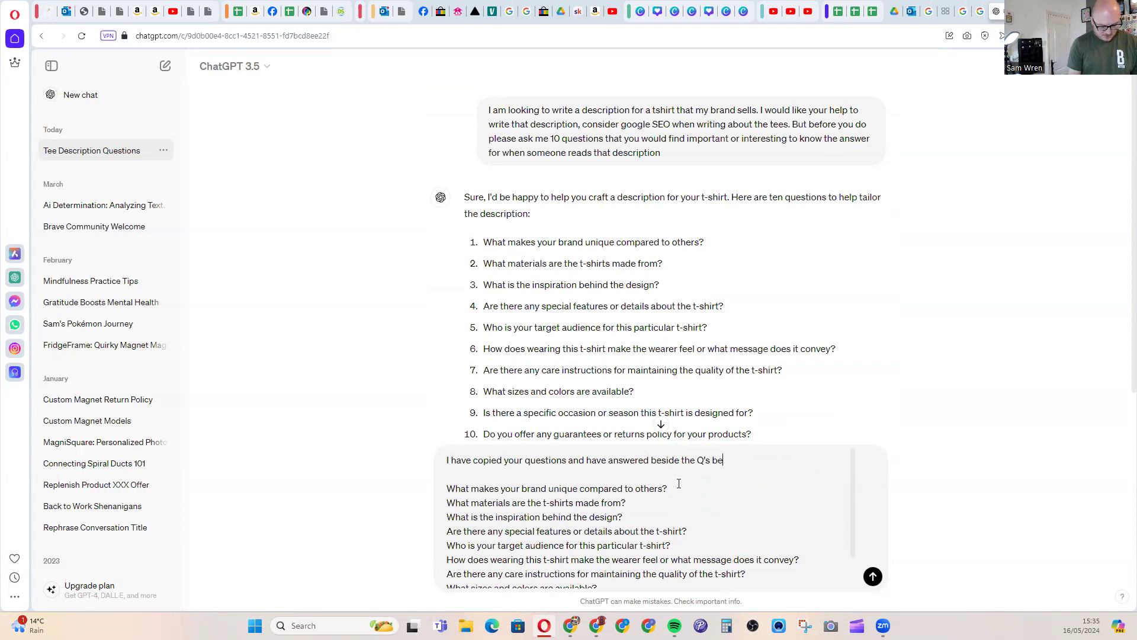
{"action": "type", "text": "fore you writ e"}
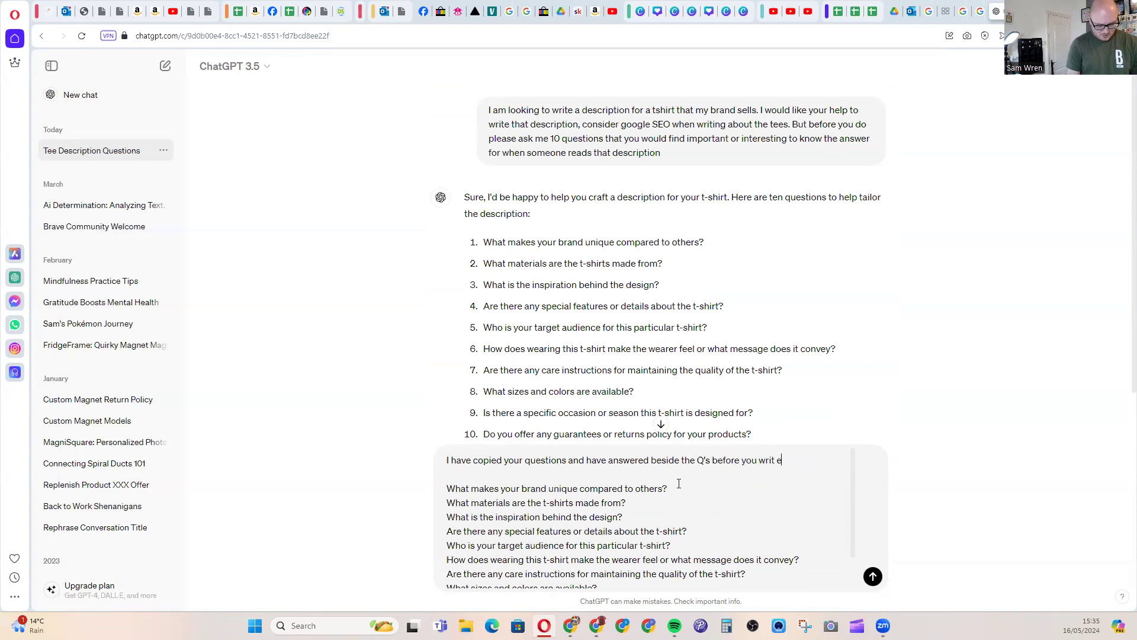
{"action": "key", "text": "BackSpace"}
{"action": "key", "text": "BackSpace"}
{"action": "type", "text": "e the description wo"}
{"action": "key", "text": "BackSpace"}
{"action": "key", "text": "BackSpace"}
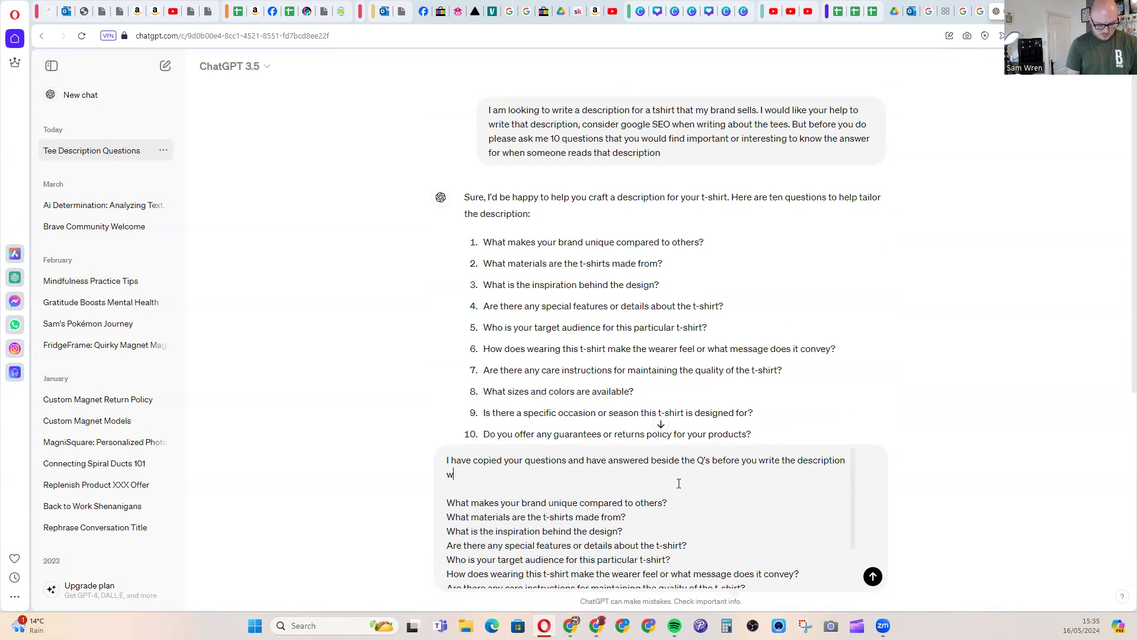
{"action": "type", "text": "is there anything else you "}
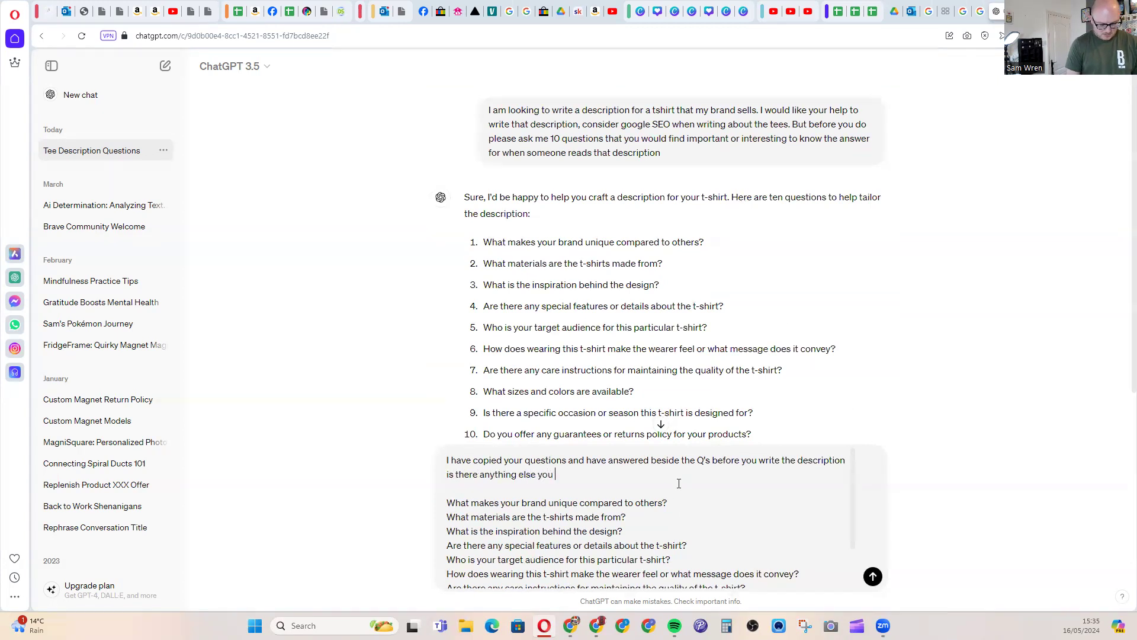
{"action": "type", "text": "need to know?"}
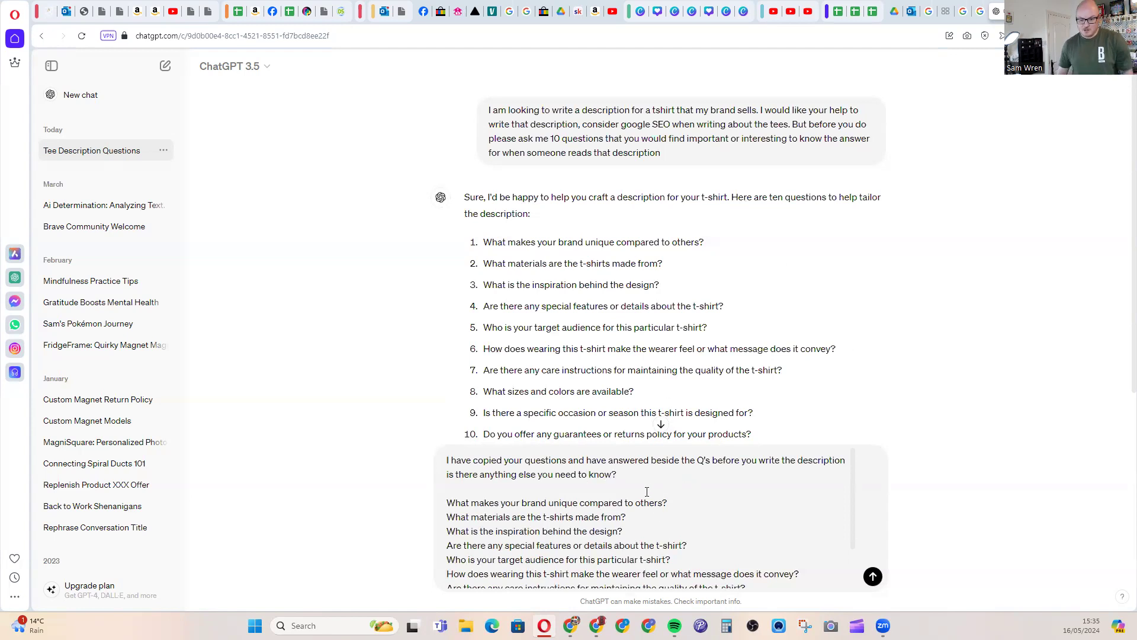
{"action": "scroll", "coordinate": [674, 512], "scroll_direction": "down", "scroll_amount": 1}
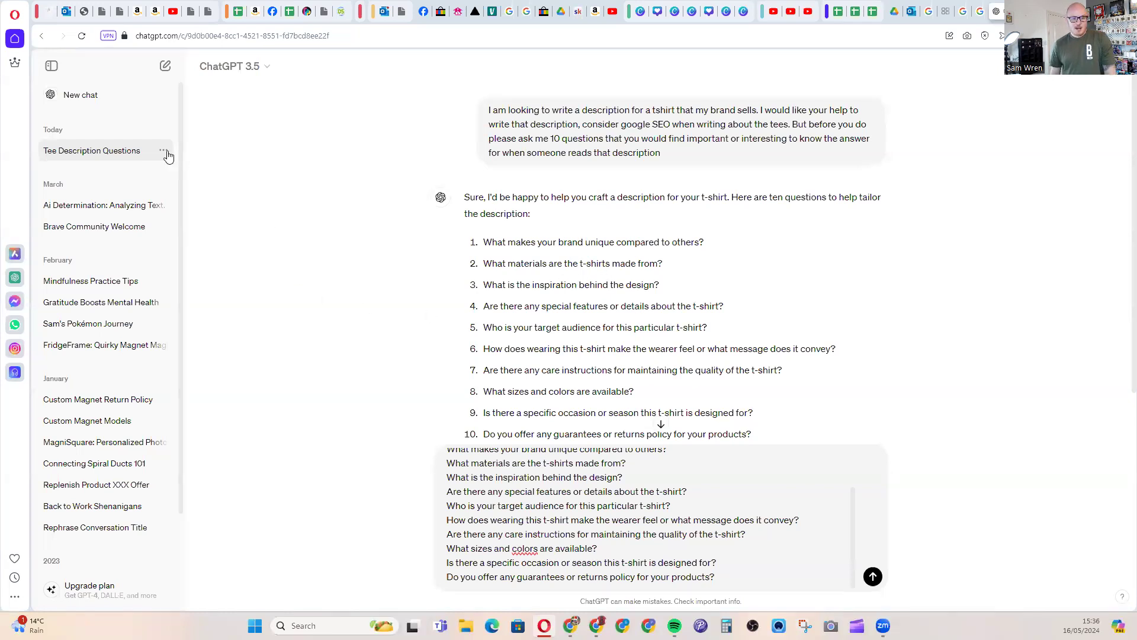
Step: Leave the draft, open the Pokémon journey chat from February and review its opening character prompt and the resulting character profile
{"action": "left_click", "coordinate": [165, 66]}
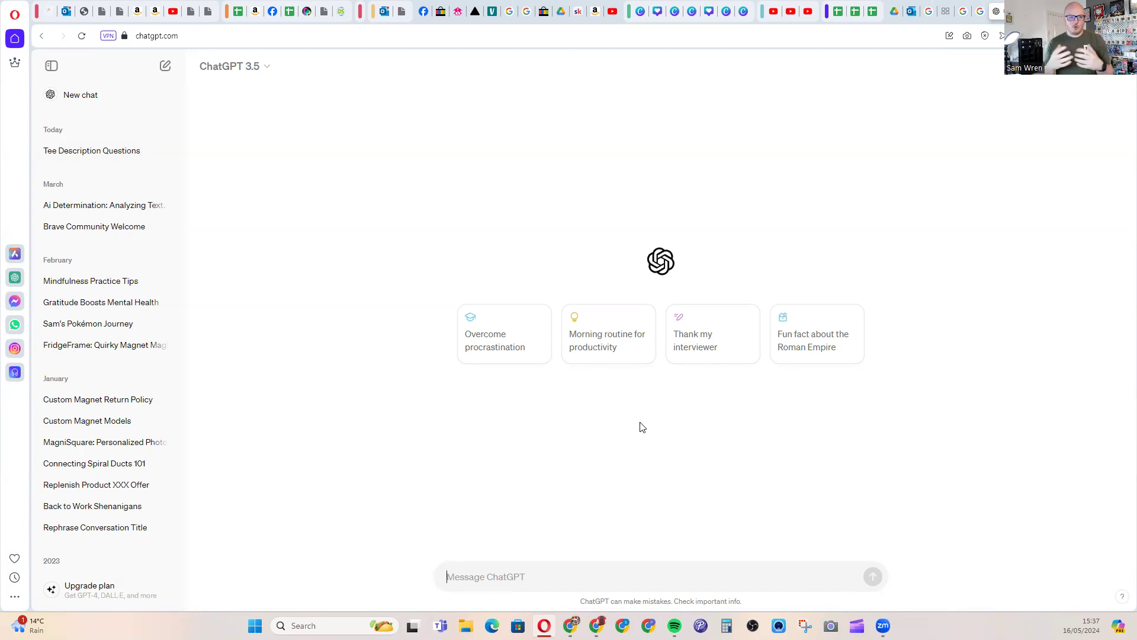
{"action": "left_click", "coordinate": [77, 325]}
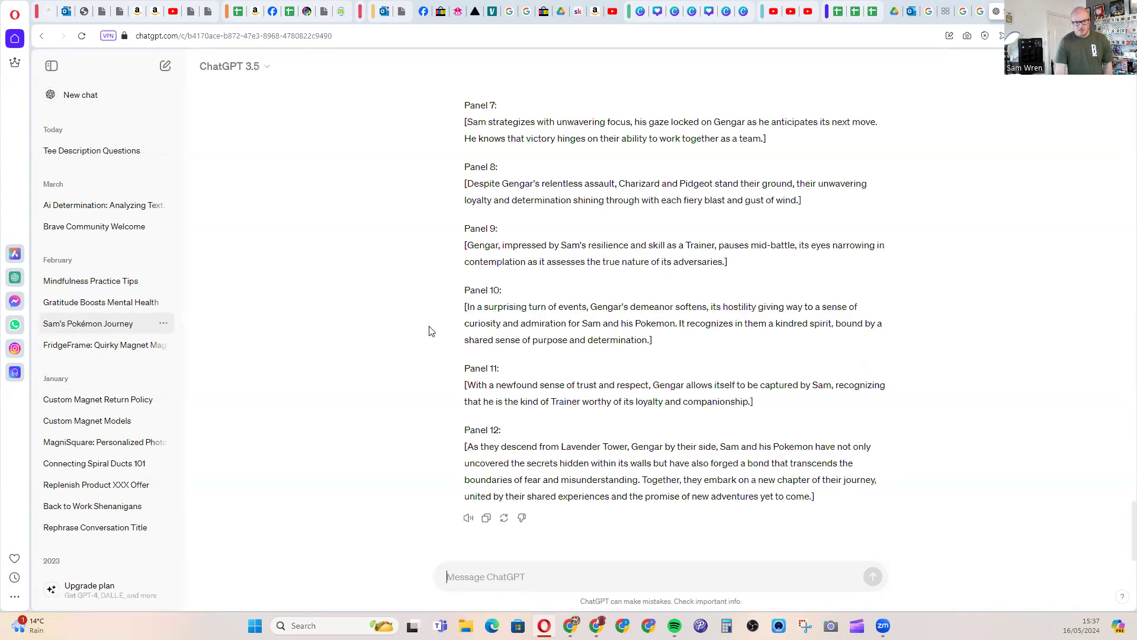
{"action": "scroll", "coordinate": [381, 340], "scroll_direction": "up", "scroll_amount": 10}
{"action": "scroll", "coordinate": [381, 354], "scroll_direction": "up", "scroll_amount": 15}
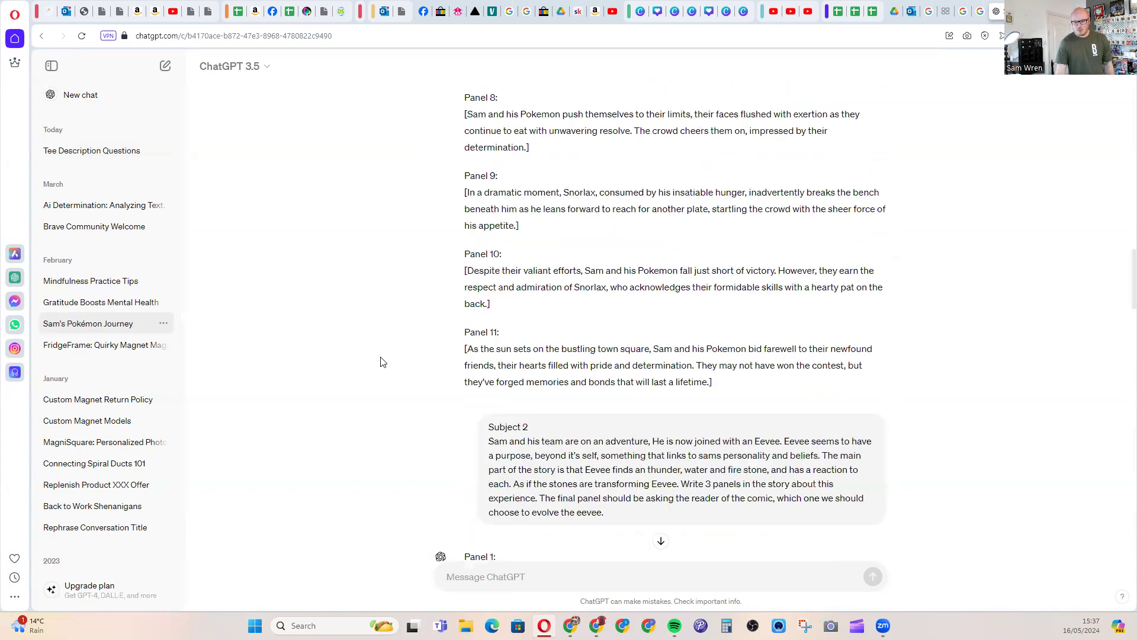
{"action": "scroll", "coordinate": [381, 363], "scroll_direction": "up", "scroll_amount": 1}
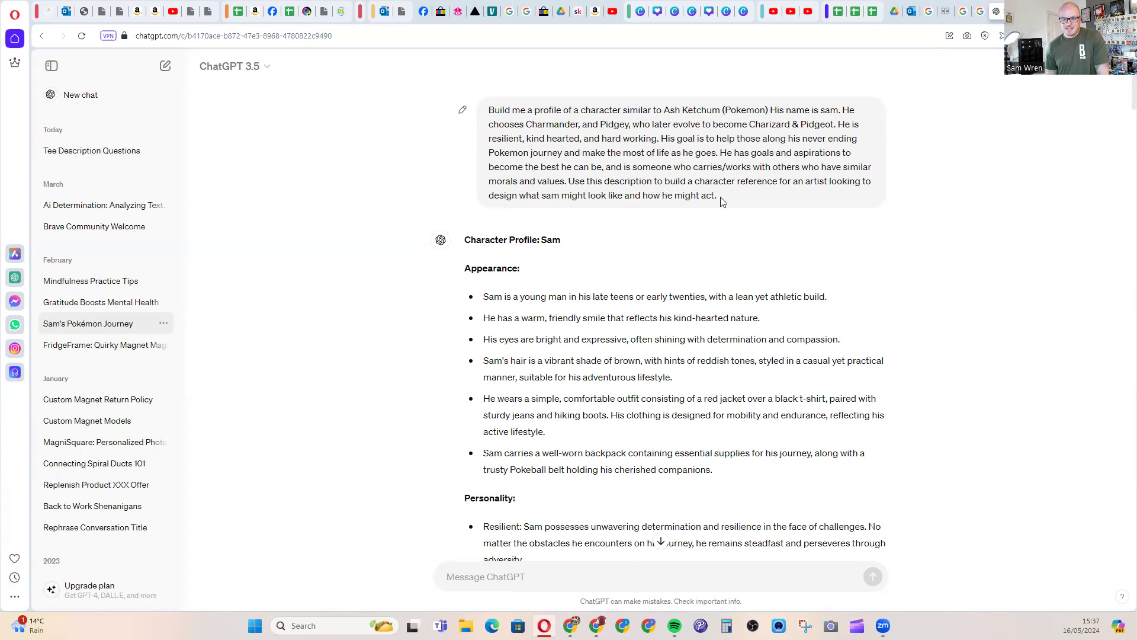
{"action": "scroll", "coordinate": [699, 191], "scroll_direction": "down", "scroll_amount": 1}
{"action": "scroll", "coordinate": [697, 190], "scroll_direction": "down", "scroll_amount": 1}
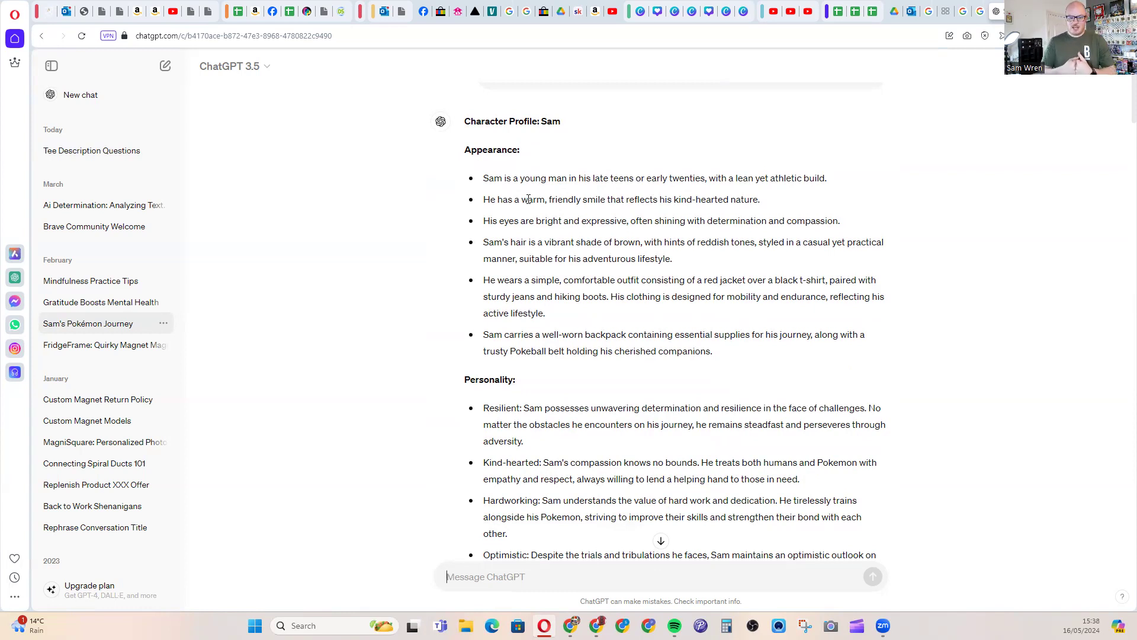
{"action": "scroll", "coordinate": [597, 263], "scroll_direction": "down", "scroll_amount": 3}
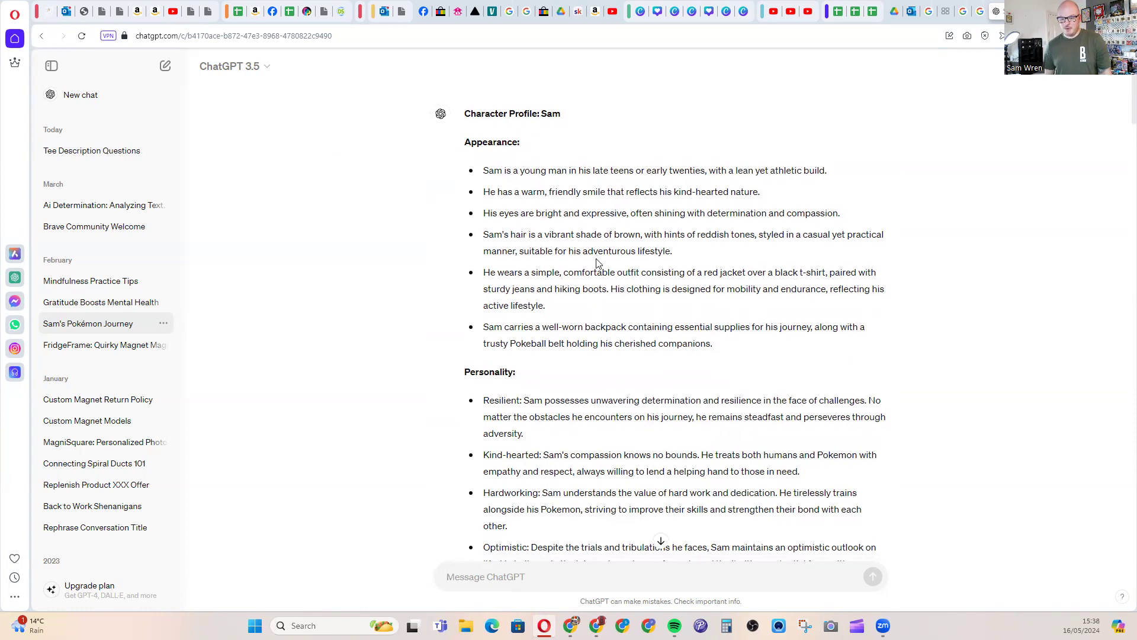
Step: Compare the character profile's personality and behavior sections with the follow-up prompt requesting an 11 panel comic story about 3 subjects
{"action": "scroll", "coordinate": [598, 263], "scroll_direction": "down", "scroll_amount": 8}
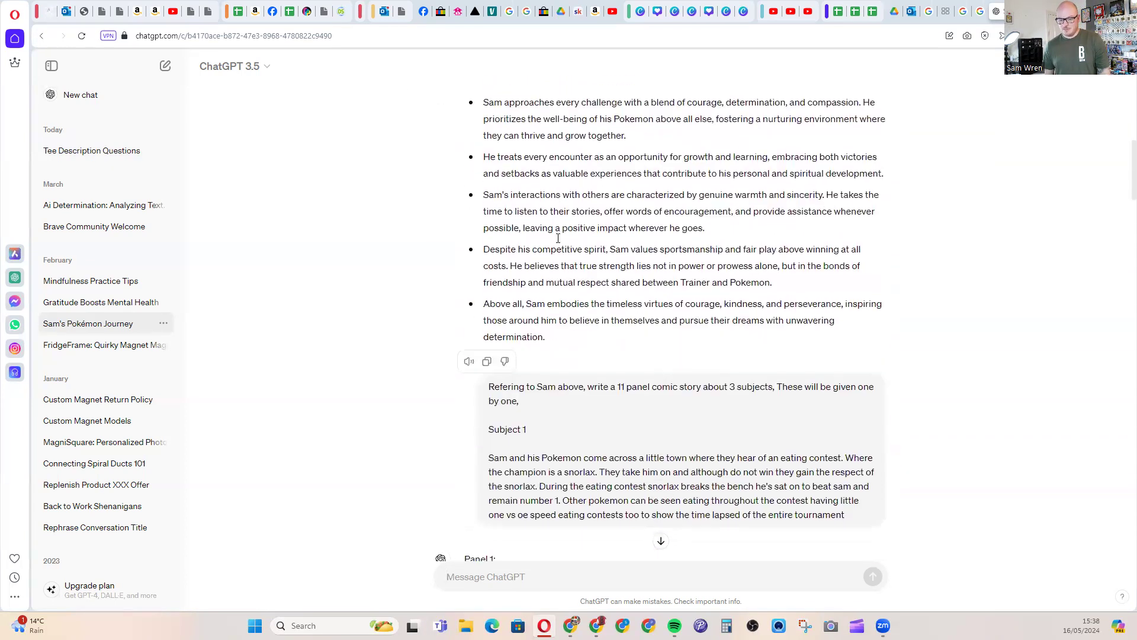
{"action": "scroll", "coordinate": [630, 190], "scroll_direction": "up", "scroll_amount": 4}
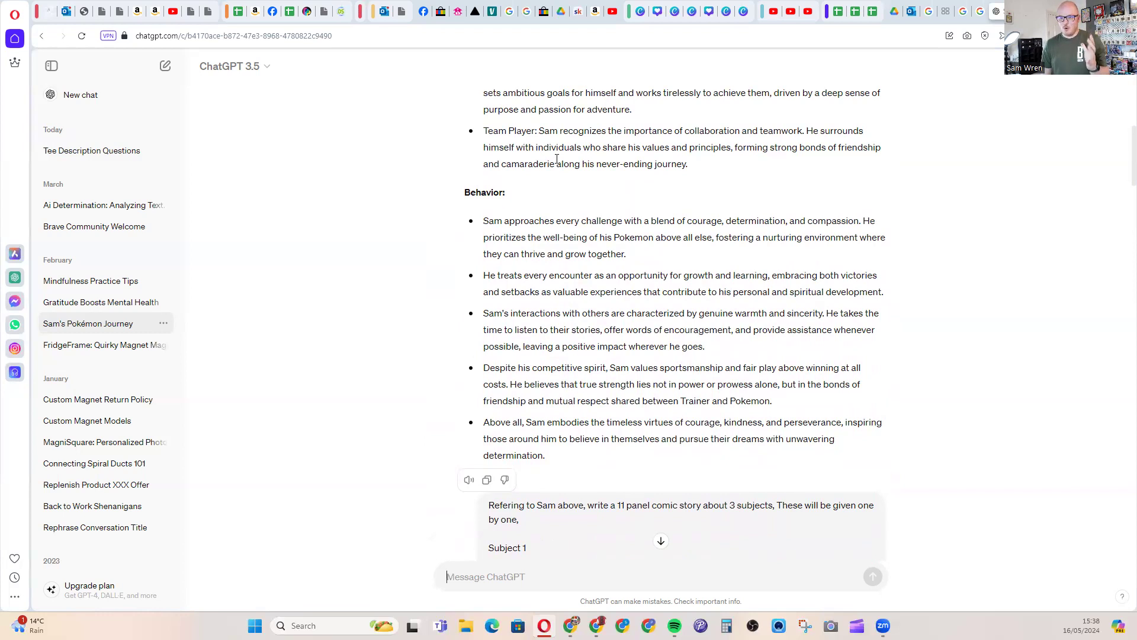
{"action": "scroll", "coordinate": [551, 147], "scroll_direction": "down", "scroll_amount": 5}
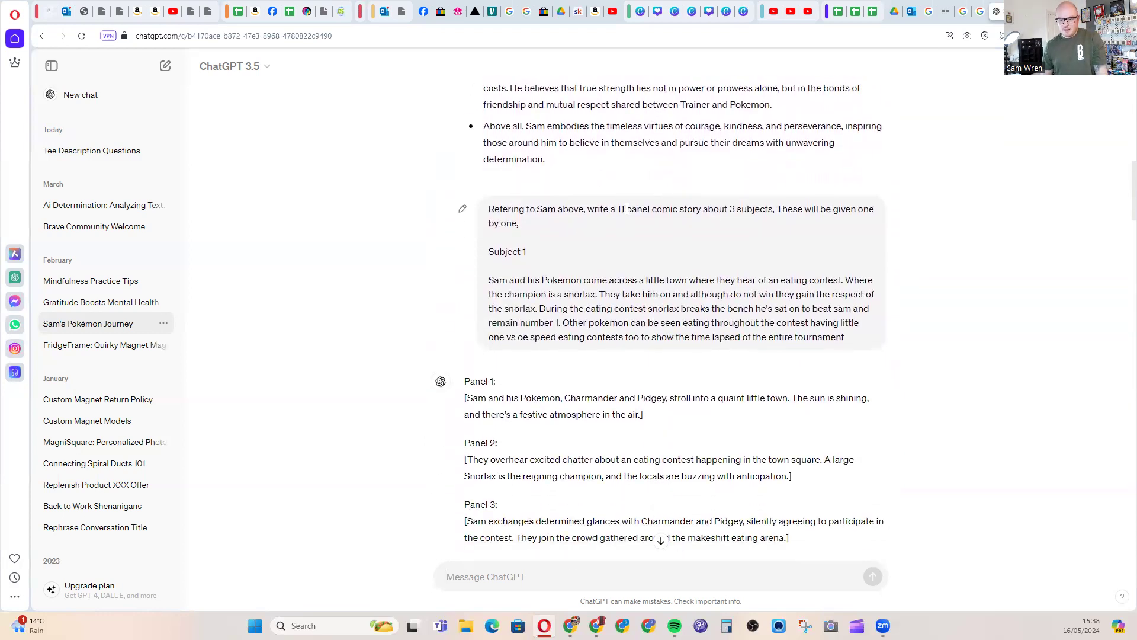
{"action": "scroll", "coordinate": [626, 209], "scroll_direction": "up", "scroll_amount": 15}
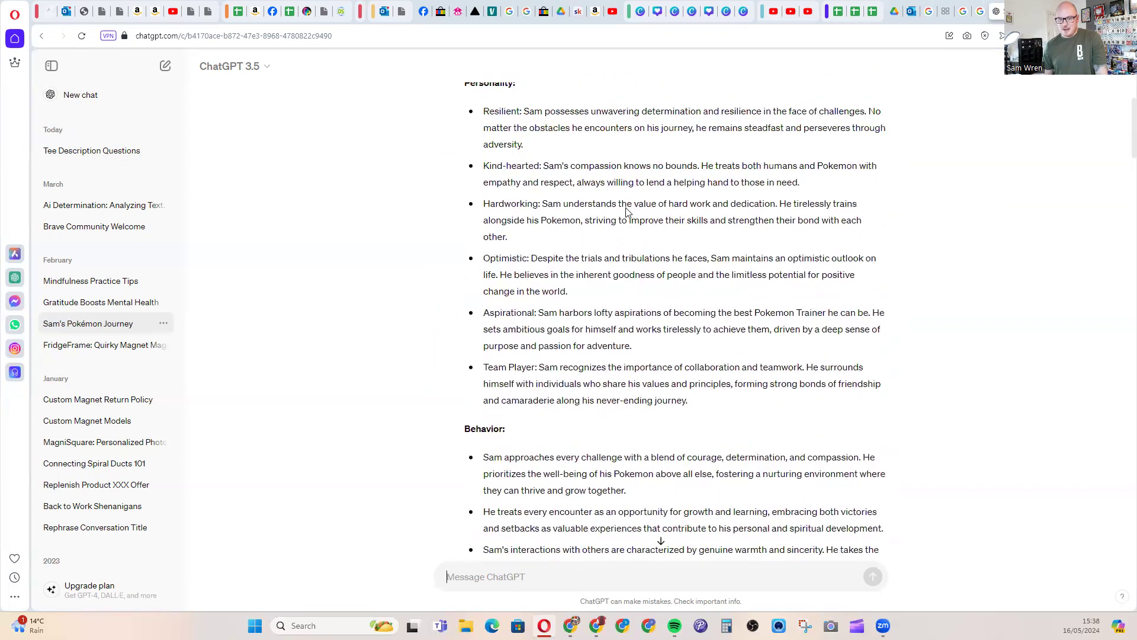
{"action": "scroll", "coordinate": [627, 208], "scroll_direction": "down", "scroll_amount": 12}
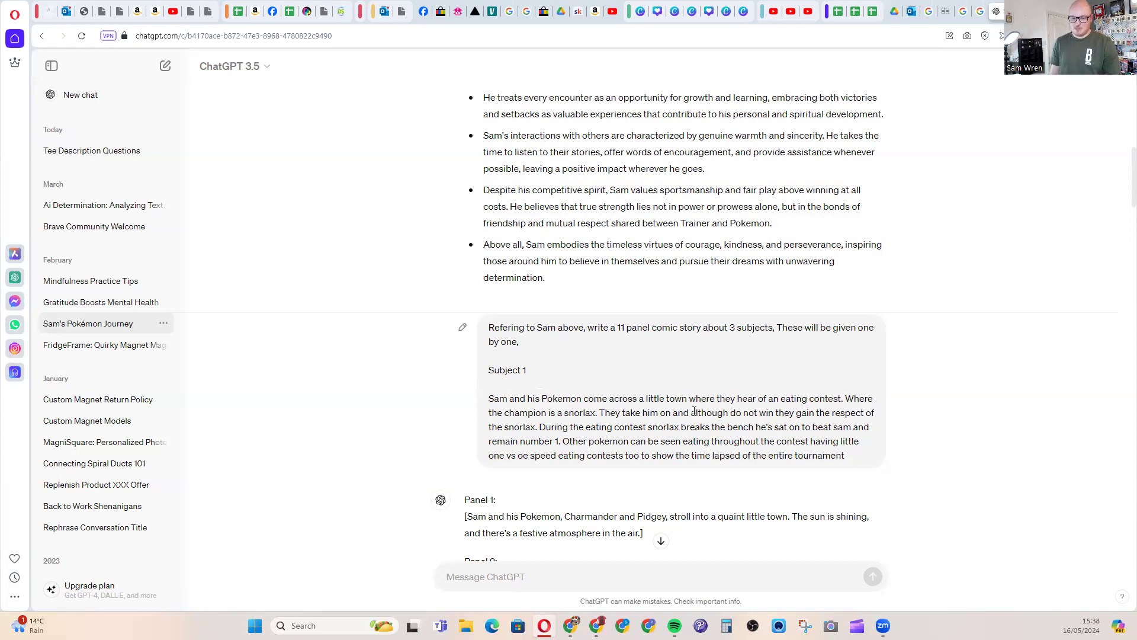
Step: Read through the comic panels and the Subject 2 and Subject 3 prompts to the end of the Pokémon chat
{"action": "scroll", "coordinate": [636, 394], "scroll_direction": "down", "scroll_amount": 7}
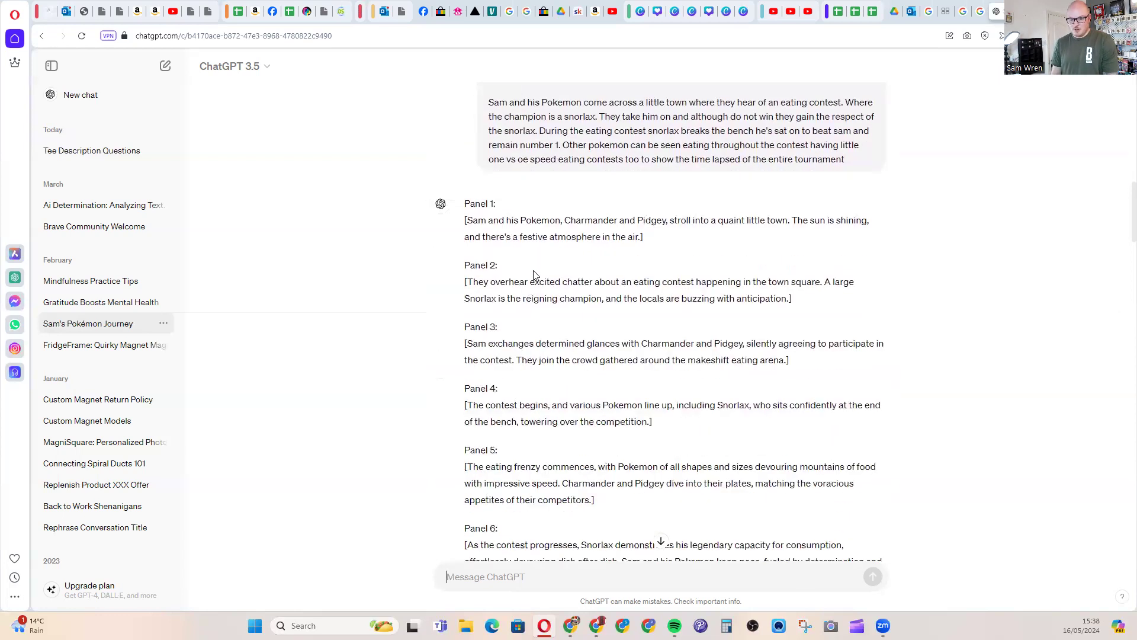
{"action": "scroll", "coordinate": [541, 308], "scroll_direction": "down", "scroll_amount": 12}
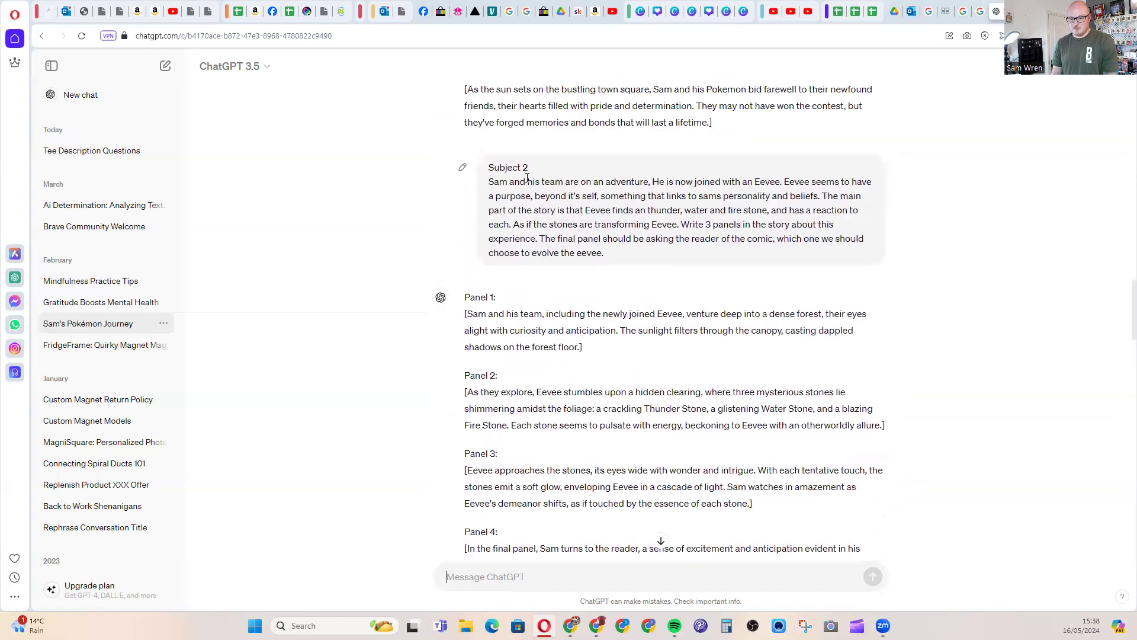
{"action": "scroll", "coordinate": [530, 296], "scroll_direction": "down", "scroll_amount": 20}
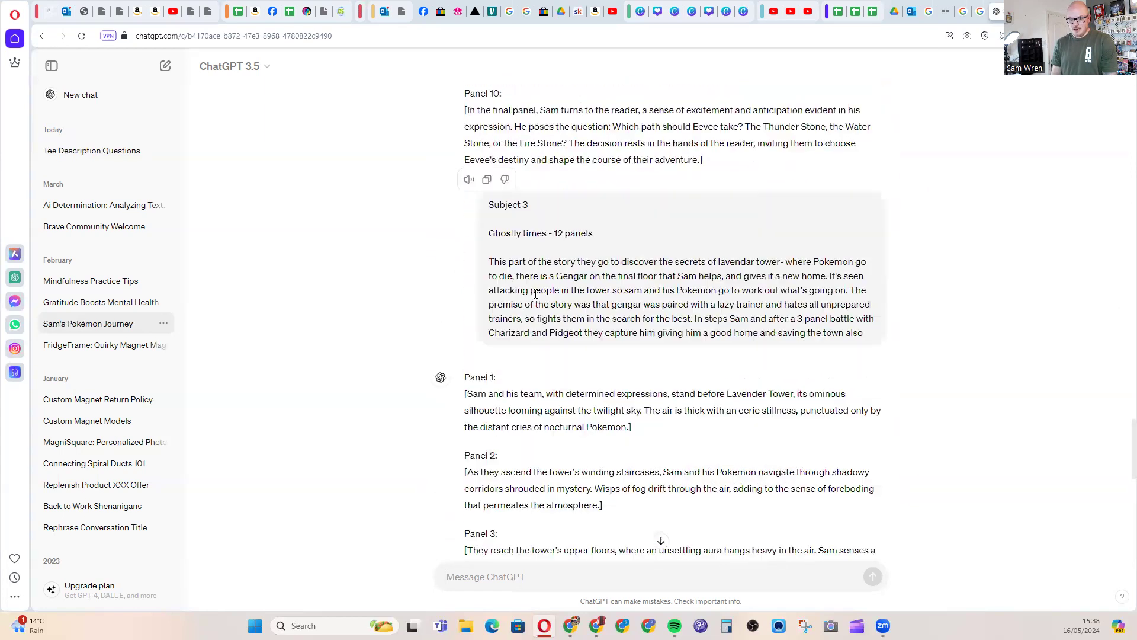
{"action": "scroll", "coordinate": [529, 251], "scroll_direction": "down", "scroll_amount": 12}
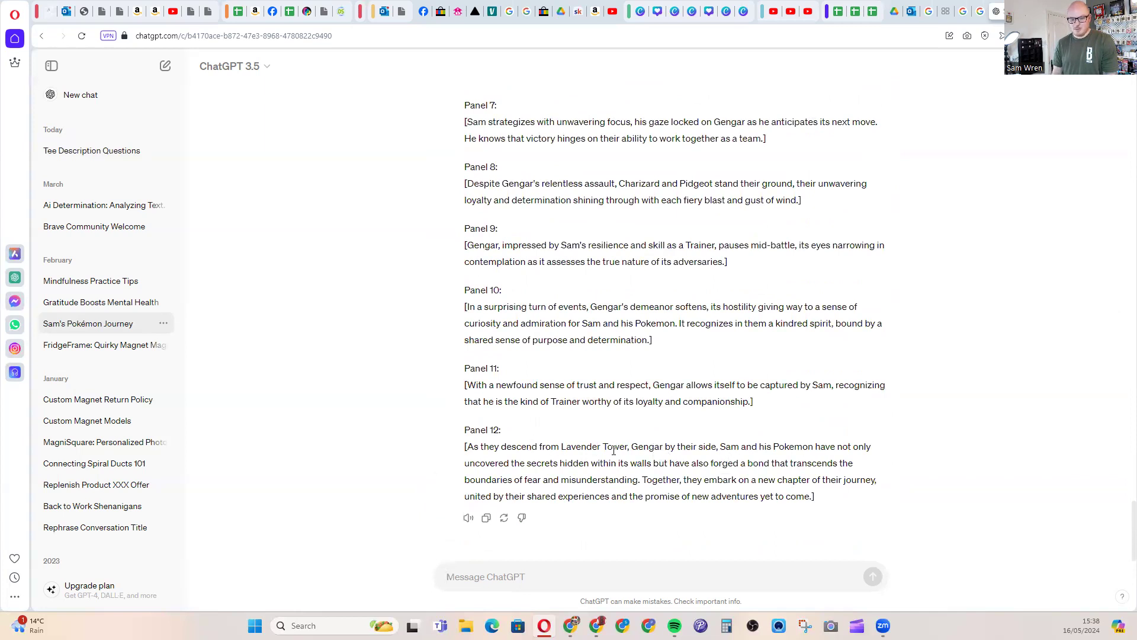
{"action": "scroll", "coordinate": [665, 329], "scroll_direction": "up", "scroll_amount": 10}
{"action": "scroll", "coordinate": [664, 329], "scroll_direction": "down", "scroll_amount": 10}
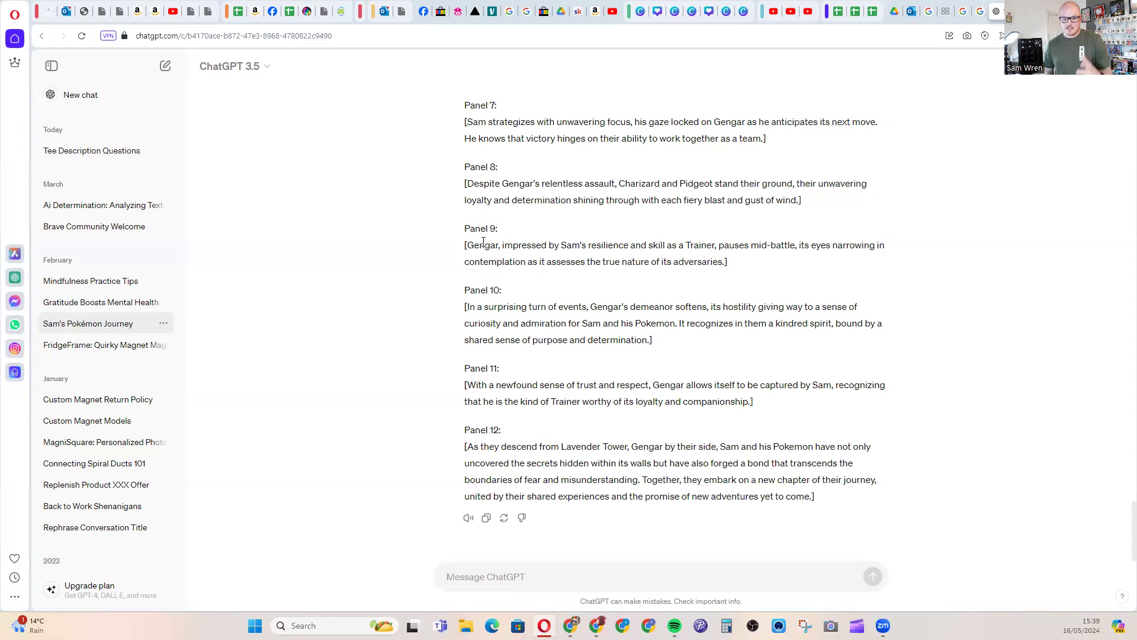
Step: Return to the start of the Pokémon chat, rechecking the character profile, and highlight the full opening character prompt
{"action": "scroll", "coordinate": [521, 231], "scroll_direction": "up", "scroll_amount": 20}
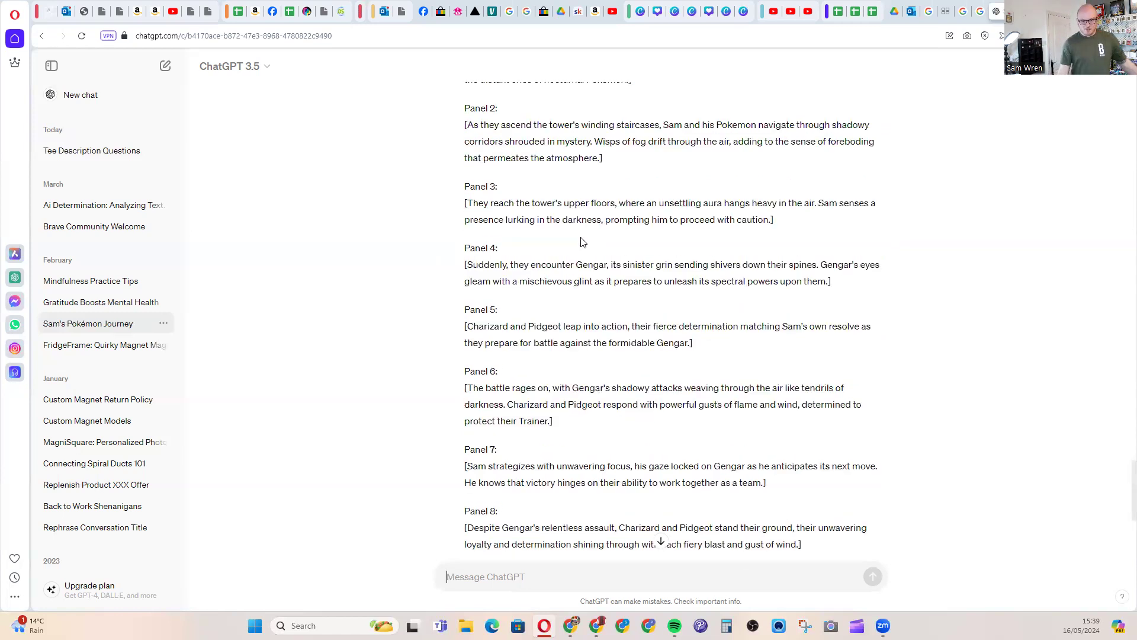
{"action": "scroll", "coordinate": [597, 252], "scroll_direction": "up", "scroll_amount": 10}
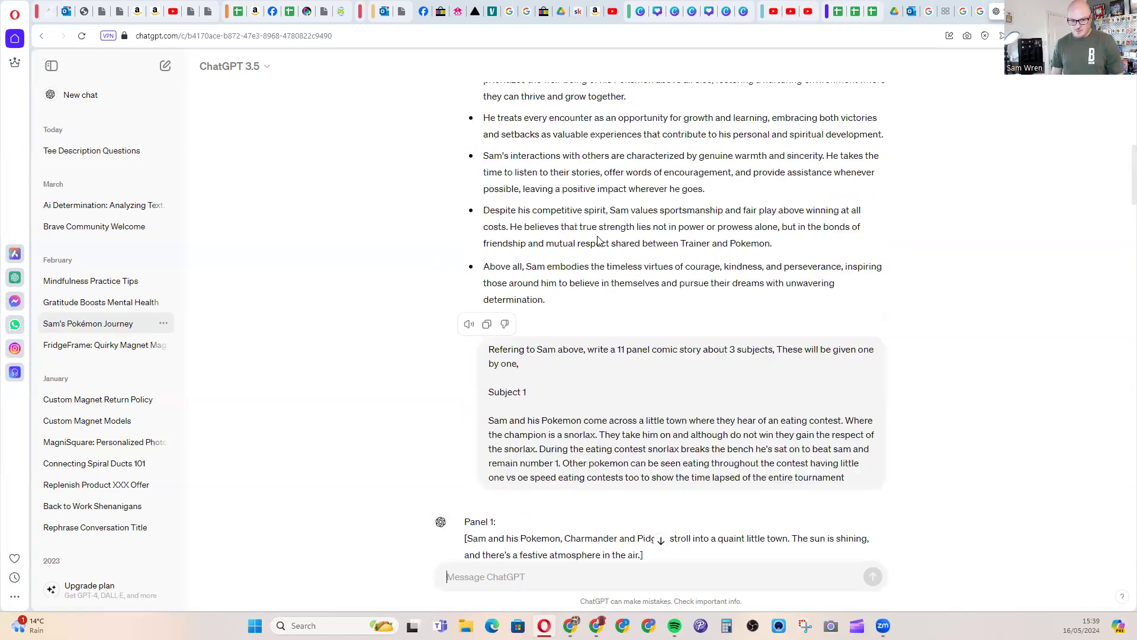
{"action": "scroll", "coordinate": [597, 240], "scroll_direction": "up", "scroll_amount": 15}
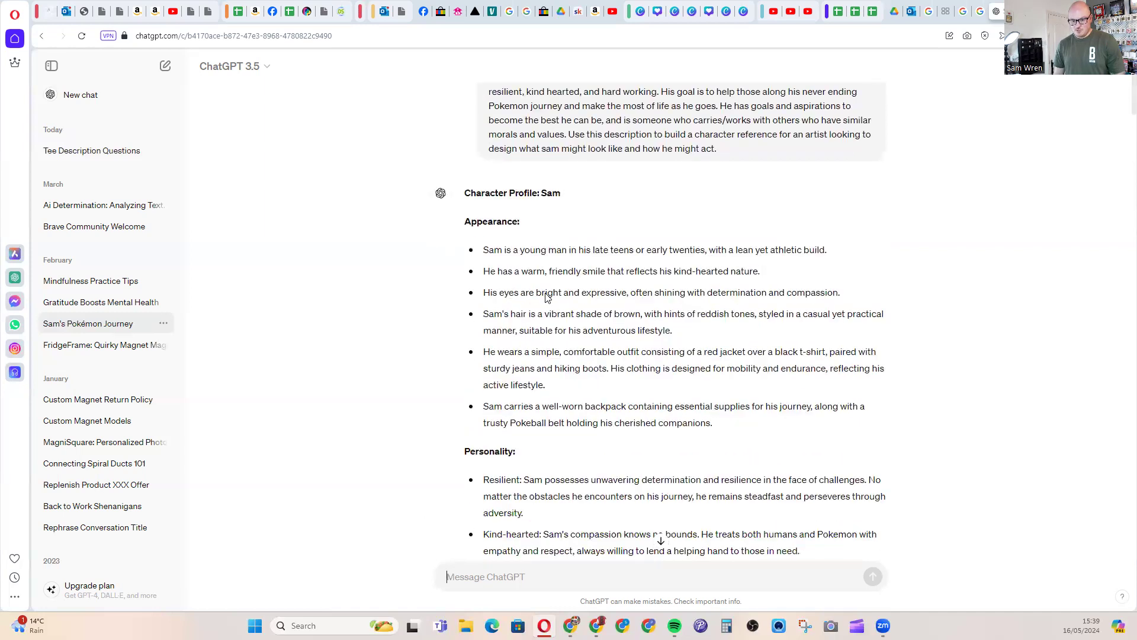
{"action": "scroll", "coordinate": [520, 189], "scroll_direction": "up", "scroll_amount": 5}
{"action": "scroll", "coordinate": [592, 225], "scroll_direction": "down", "scroll_amount": 7}
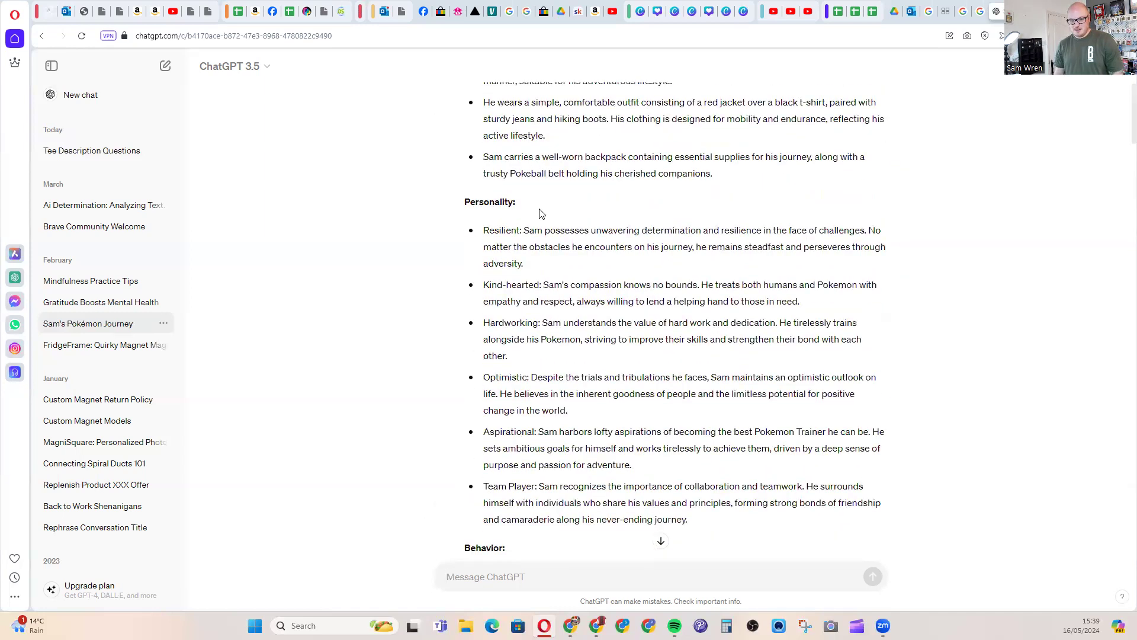
{"action": "scroll", "coordinate": [611, 237], "scroll_direction": "down", "scroll_amount": 5}
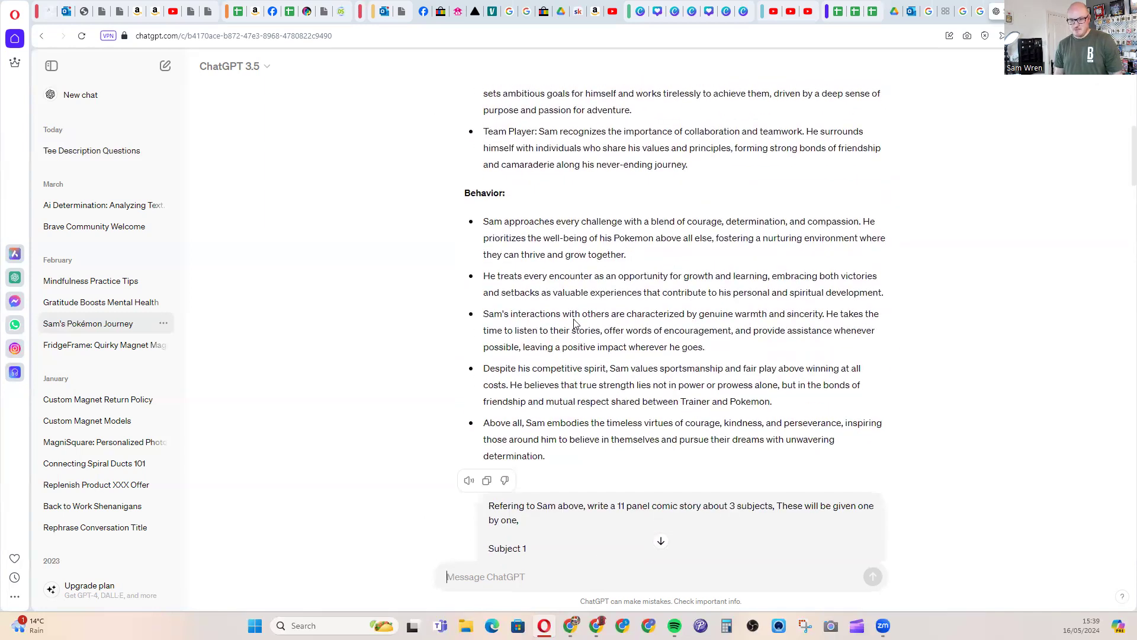
{"action": "scroll", "coordinate": [579, 323], "scroll_direction": "up", "scroll_amount": 9}
{"action": "scroll", "coordinate": [577, 318], "scroll_direction": "up", "scroll_amount": 1}
{"action": "triple_click", "coordinate": [663, 109]}
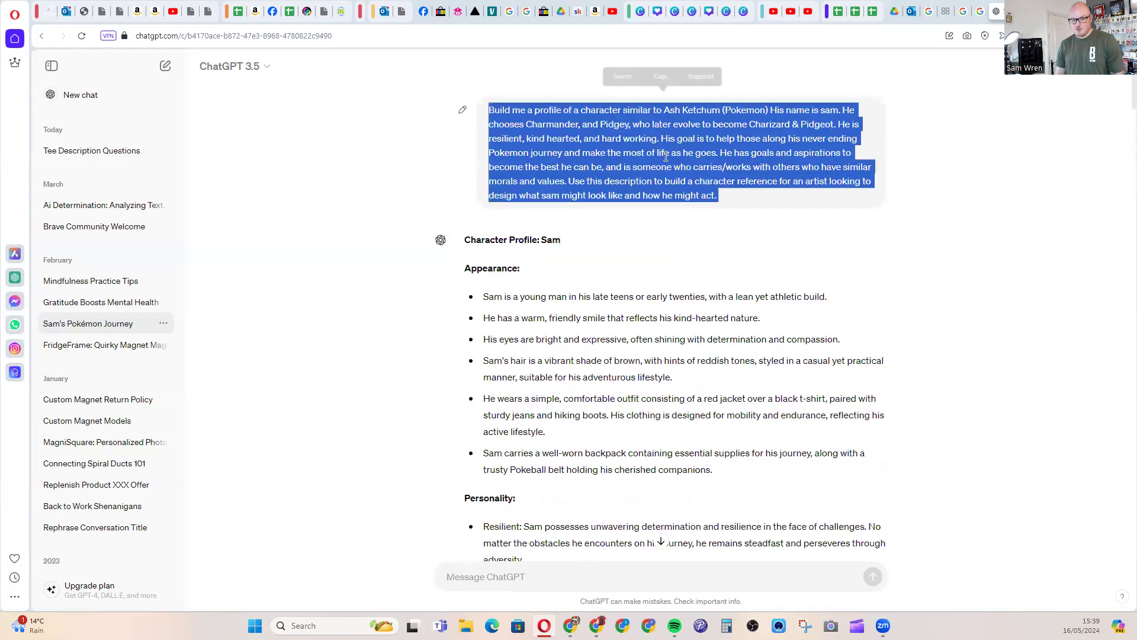
{"action": "left_click", "coordinate": [754, 269]}
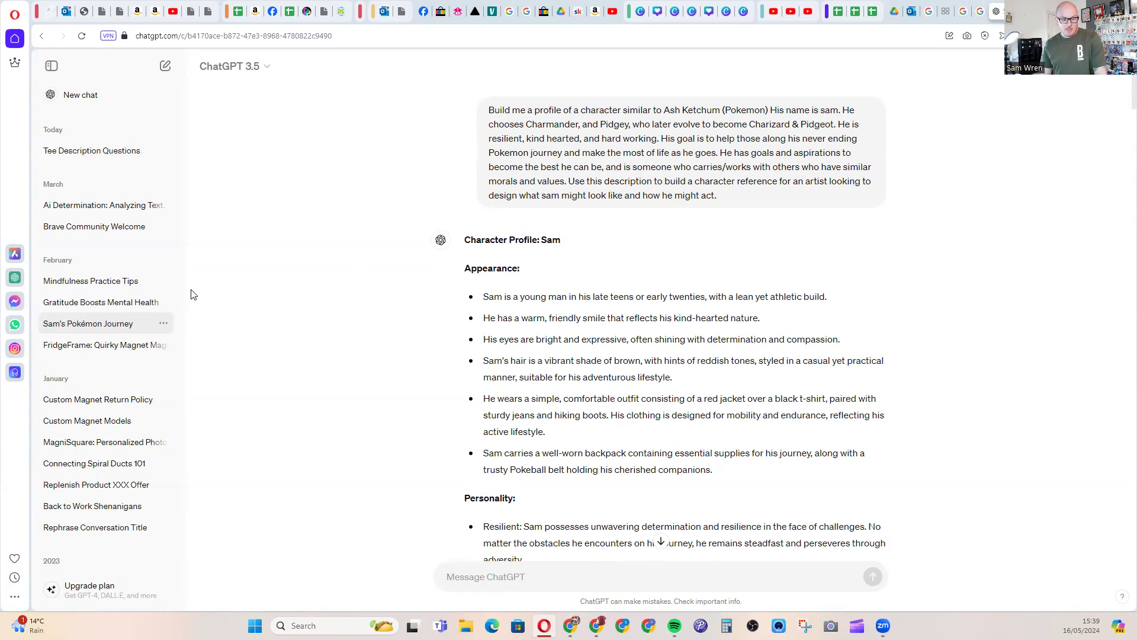
Step: Open the February chat on gratitude and mental health and go back to its opening article request
{"action": "left_click", "coordinate": [112, 302]}
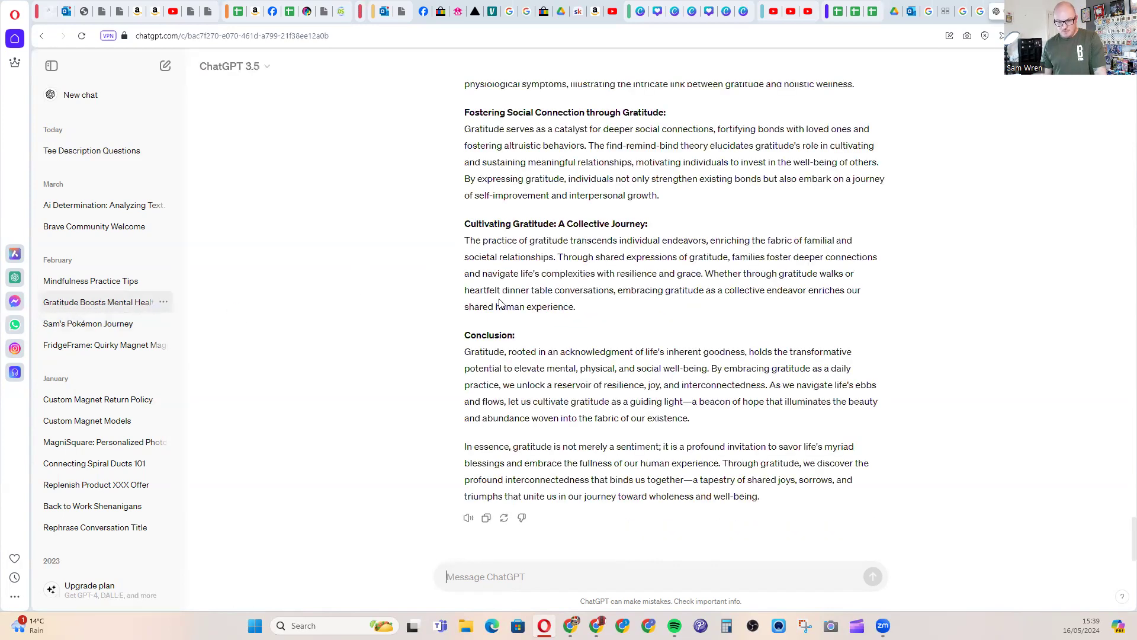
{"action": "scroll", "coordinate": [474, 291], "scroll_direction": "up", "scroll_amount": 10}
{"action": "scroll", "coordinate": [477, 290], "scroll_direction": "up", "scroll_amount": 8}
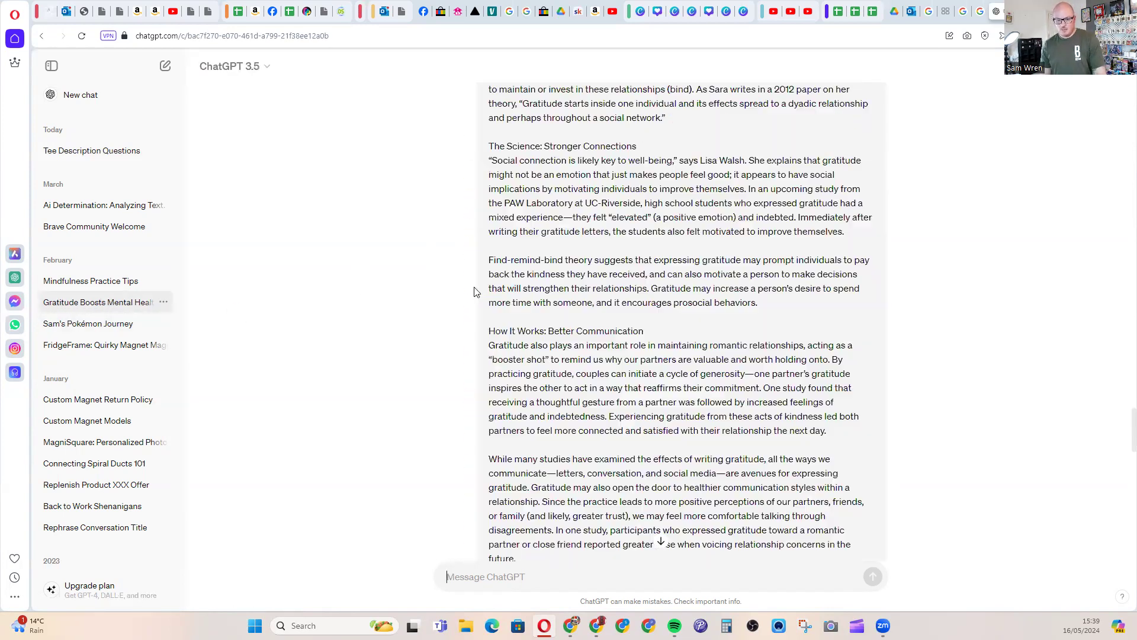
{"action": "scroll", "coordinate": [474, 291], "scroll_direction": "up", "scroll_amount": 6}
{"action": "scroll", "coordinate": [474, 291], "scroll_direction": "up", "scroll_amount": 15}
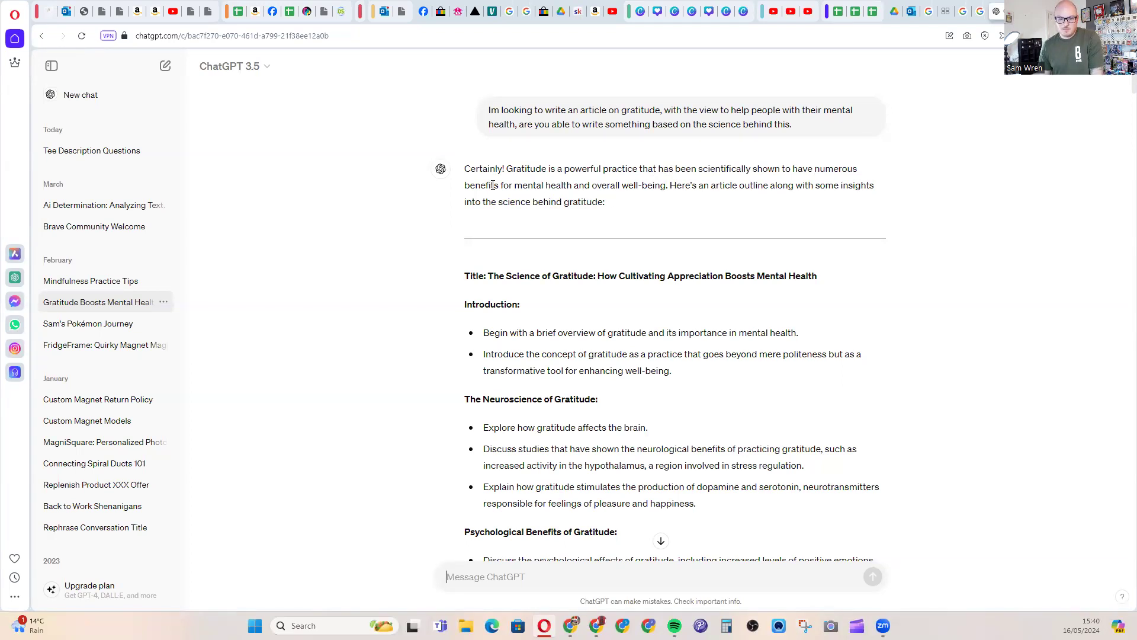
Step: Review the gratitude article outline and the follow-up prompts, highlighting the mindful.org link in the request to combine website information
{"action": "scroll", "coordinate": [517, 247], "scroll_direction": "down", "scroll_amount": 1}
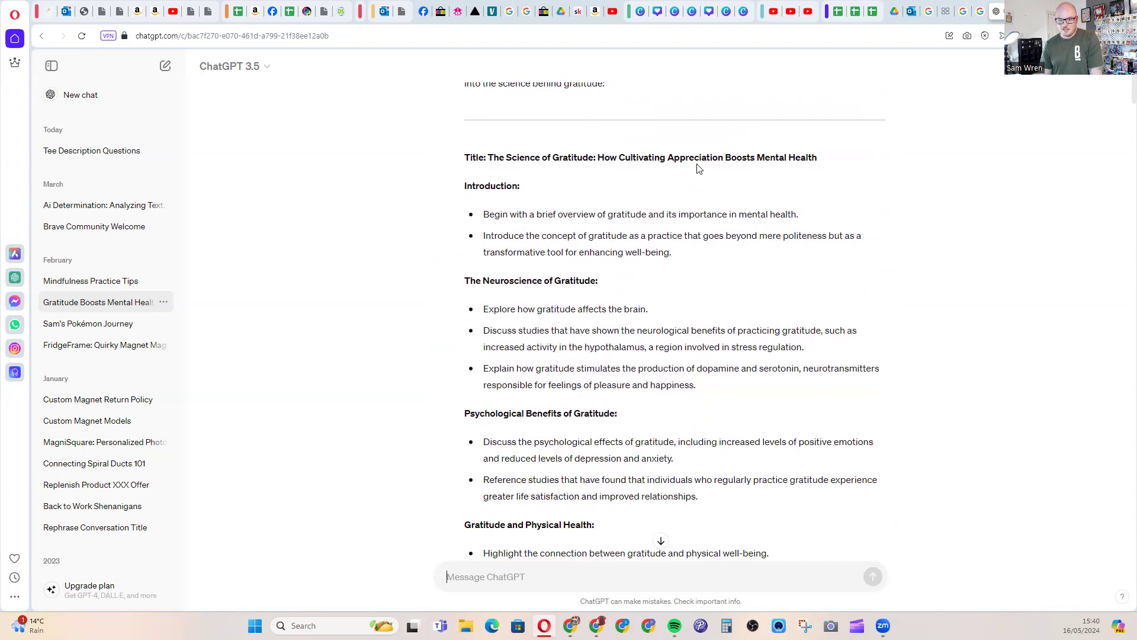
{"action": "scroll", "coordinate": [573, 206], "scroll_direction": "down", "scroll_amount": 9}
{"action": "scroll", "coordinate": [574, 206], "scroll_direction": "down", "scroll_amount": 5}
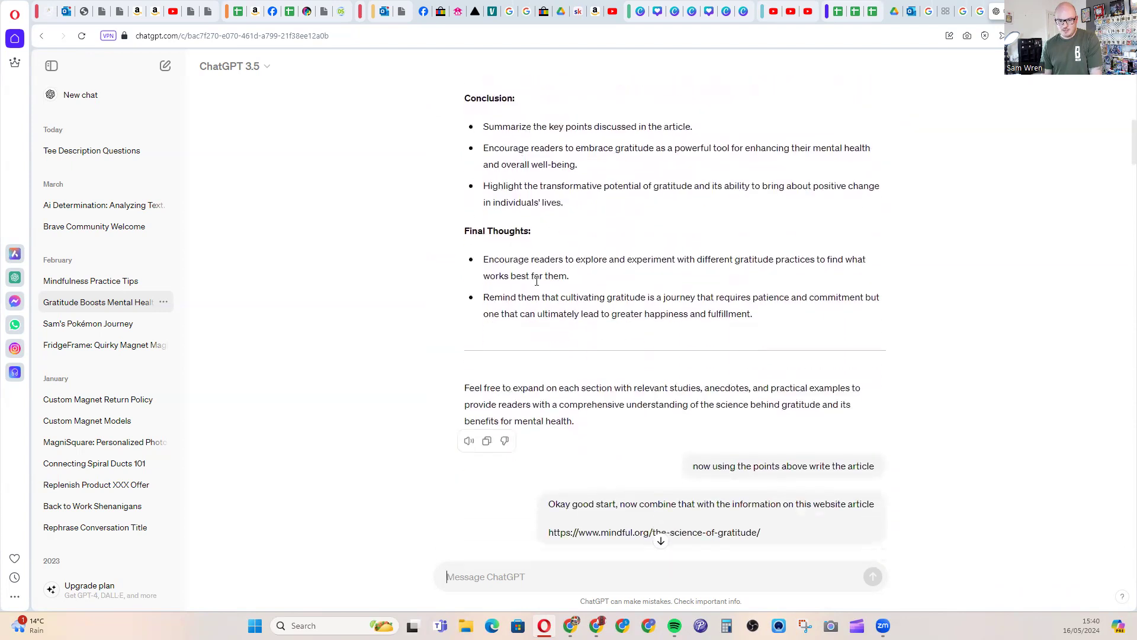
{"action": "scroll", "coordinate": [520, 335], "scroll_direction": "down", "scroll_amount": 1}
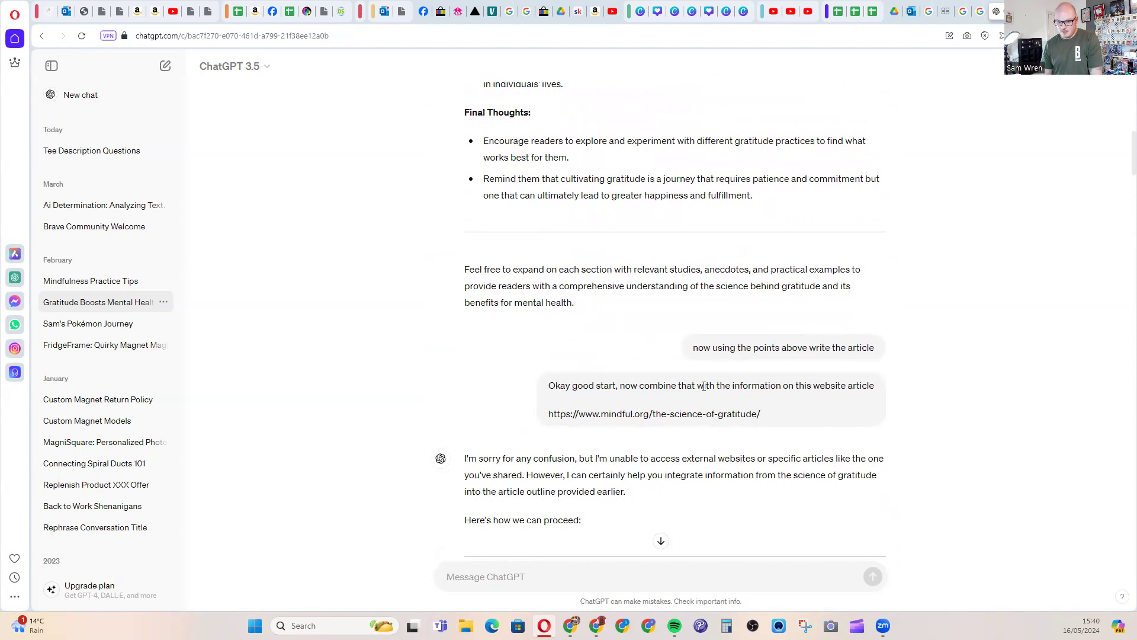
{"action": "double_click", "coordinate": [625, 415]}
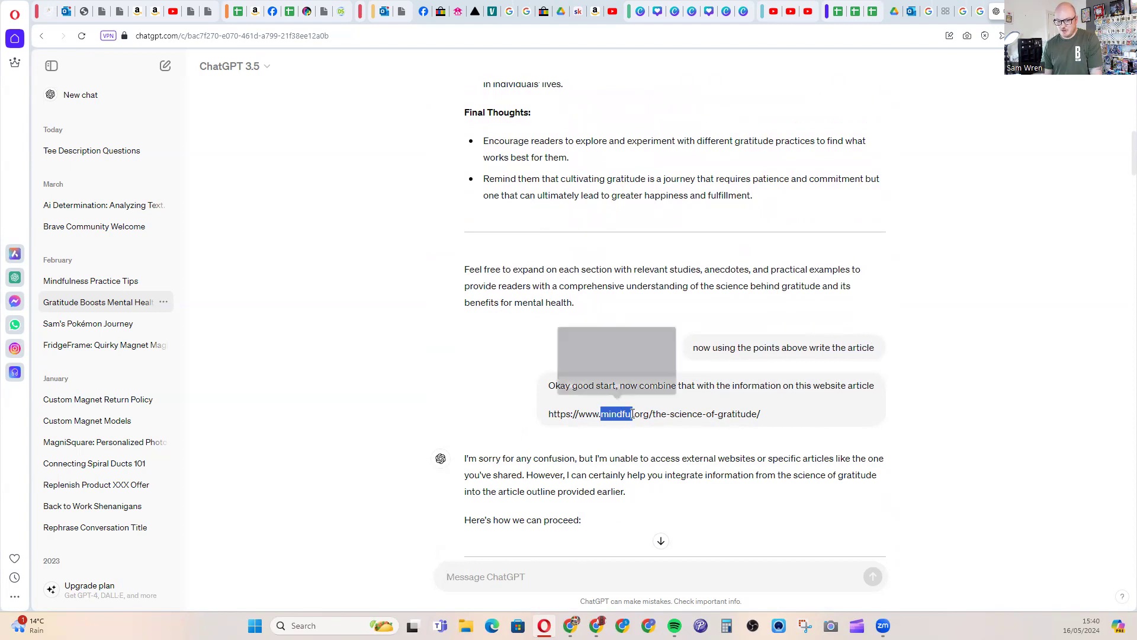
{"action": "triple_click", "coordinate": [722, 411]}
{"action": "left_click", "coordinate": [660, 413]}
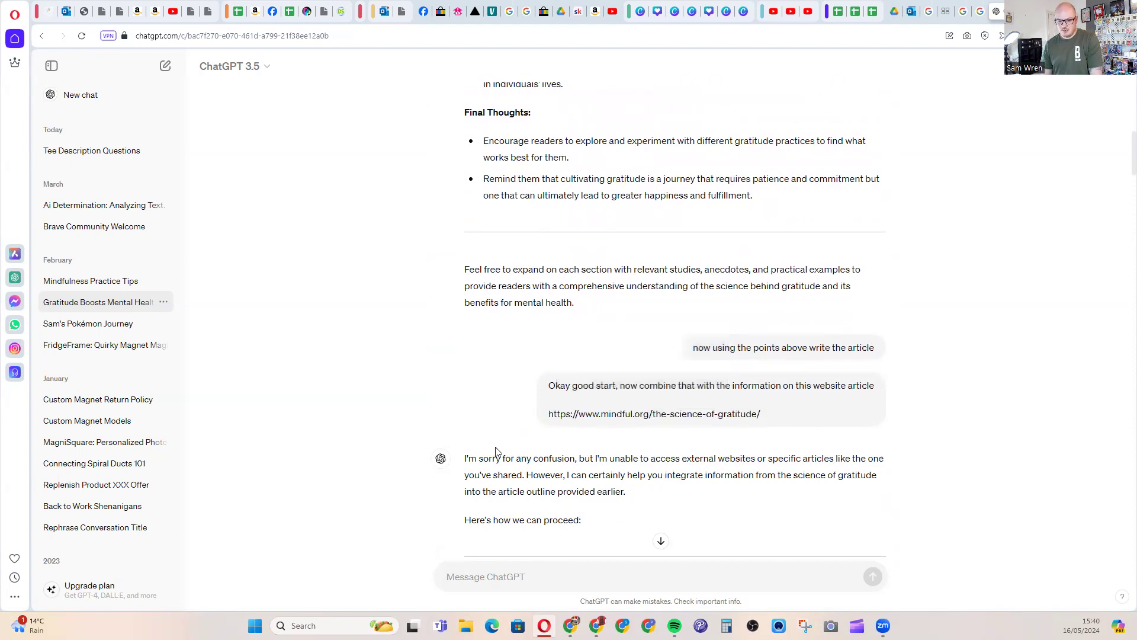
Step: Examine the first gratitude article, the prompt with the pasted source article, and the strengthened version through its conclusion
{"action": "scroll", "coordinate": [687, 468], "scroll_direction": "down", "scroll_amount": 1}
{"action": "scroll", "coordinate": [687, 468], "scroll_direction": "down", "scroll_amount": 10}
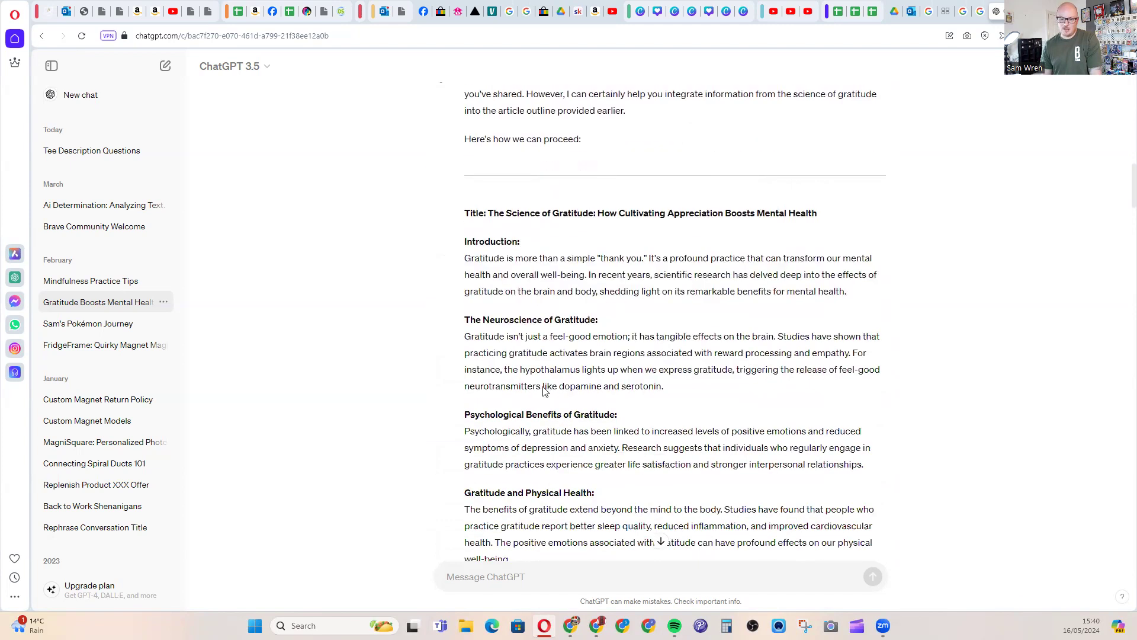
{"action": "scroll", "coordinate": [565, 342], "scroll_direction": "down", "scroll_amount": 12}
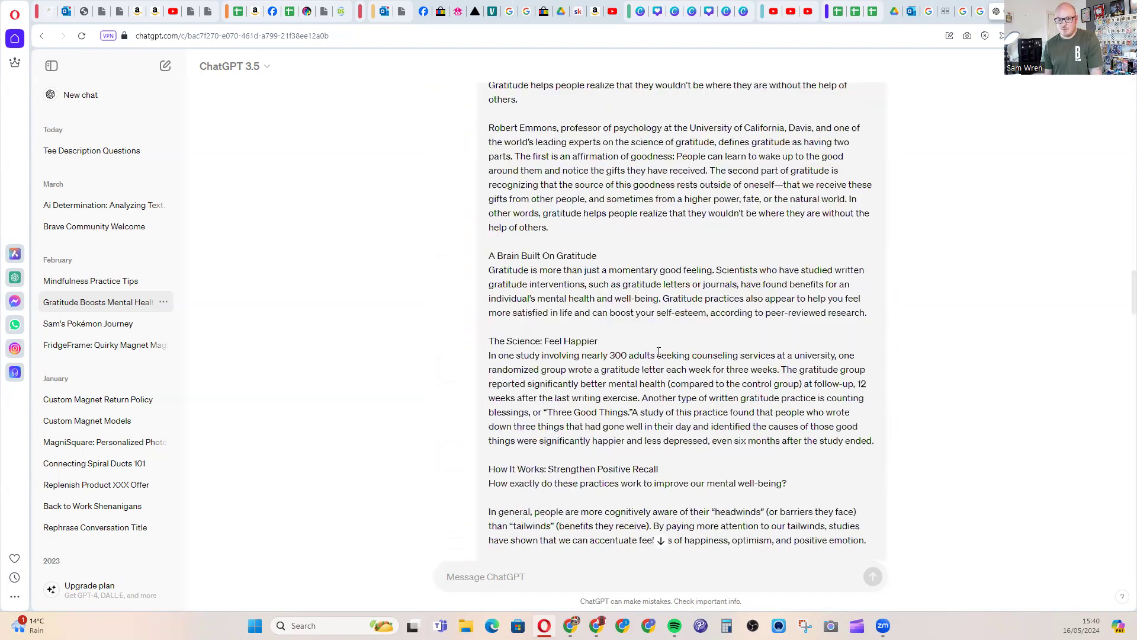
{"action": "scroll", "coordinate": [622, 340], "scroll_direction": "up", "scroll_amount": 6}
{"action": "scroll", "coordinate": [587, 332], "scroll_direction": "down", "scroll_amount": 1}
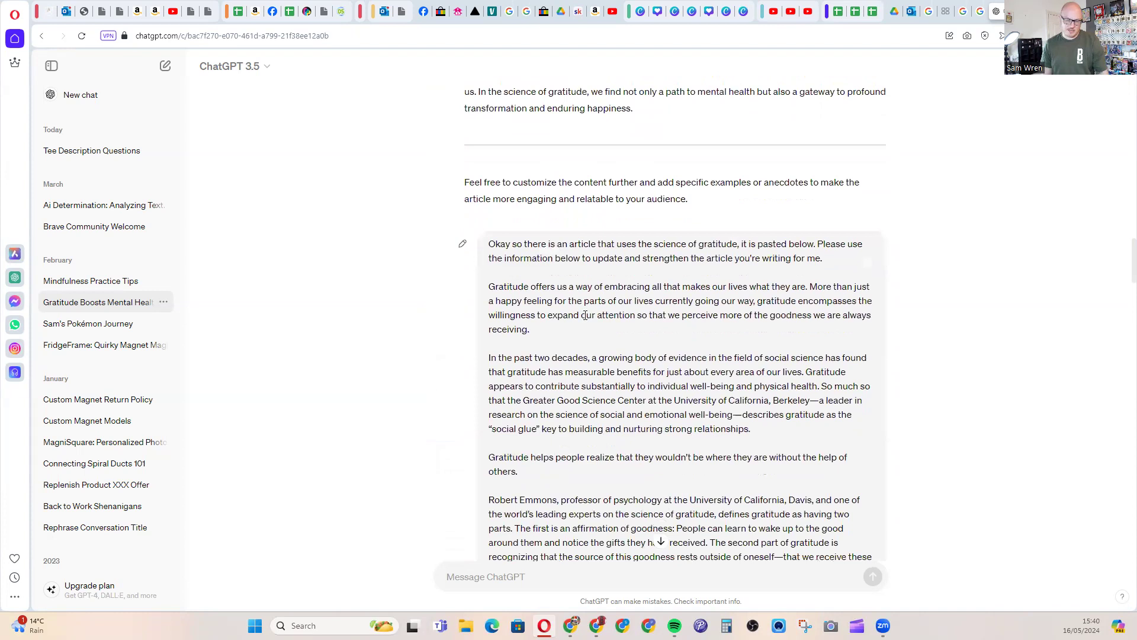
{"action": "scroll", "coordinate": [575, 299], "scroll_direction": "down", "scroll_amount": 14}
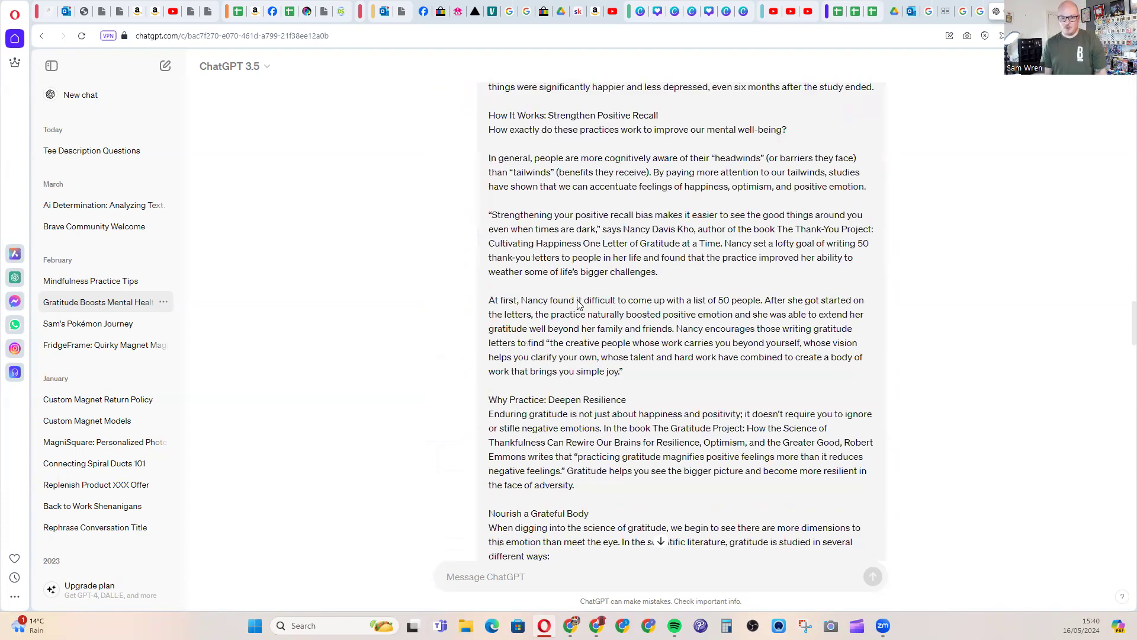
{"action": "scroll", "coordinate": [581, 301], "scroll_direction": "down", "scroll_amount": 8}
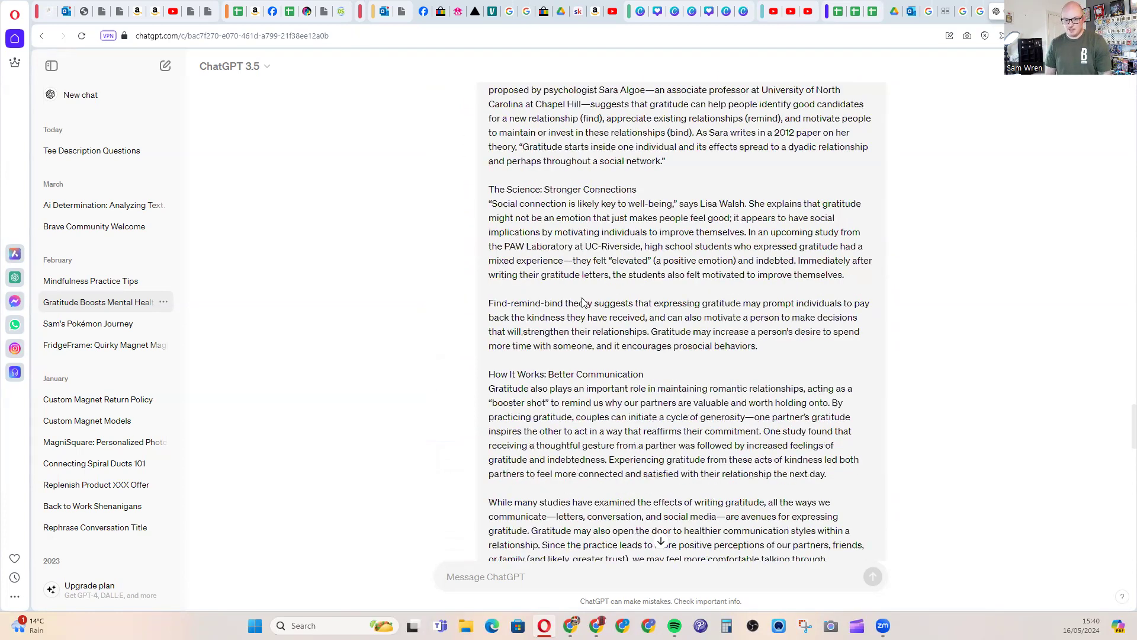
{"action": "scroll", "coordinate": [586, 303], "scroll_direction": "down", "scroll_amount": 10}
{"action": "scroll", "coordinate": [572, 265], "scroll_direction": "down", "scroll_amount": 8}
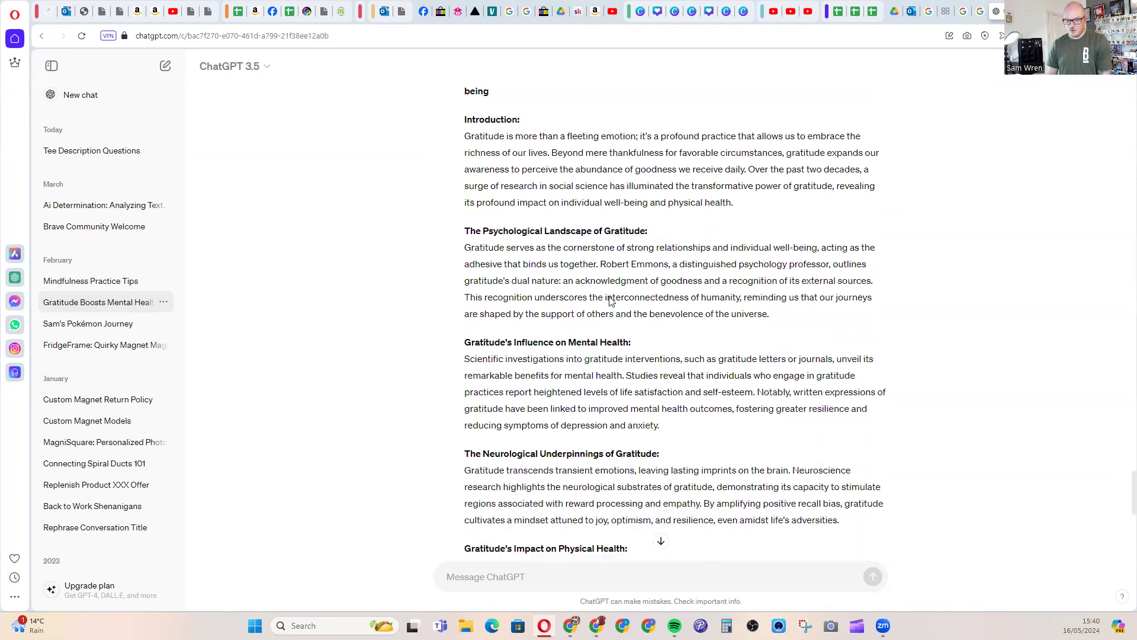
{"action": "scroll", "coordinate": [573, 265], "scroll_direction": "down", "scroll_amount": 2}
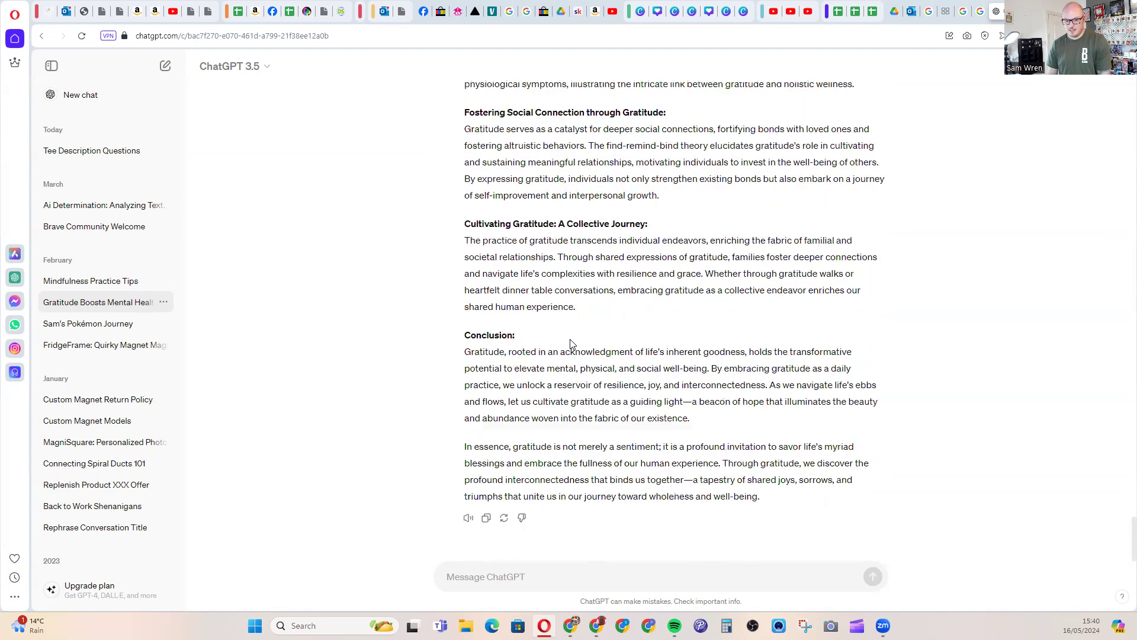
Step: Highlight the "Cultivating Gratitude: A Collective Journey" section of the final article for reading
{"action": "triple_click", "coordinate": [521, 227]}
{"action": "left_click_drag", "start_coordinate": [603, 310], "coordinate": [464, 229]}
{"action": "left_click", "coordinate": [579, 305]}
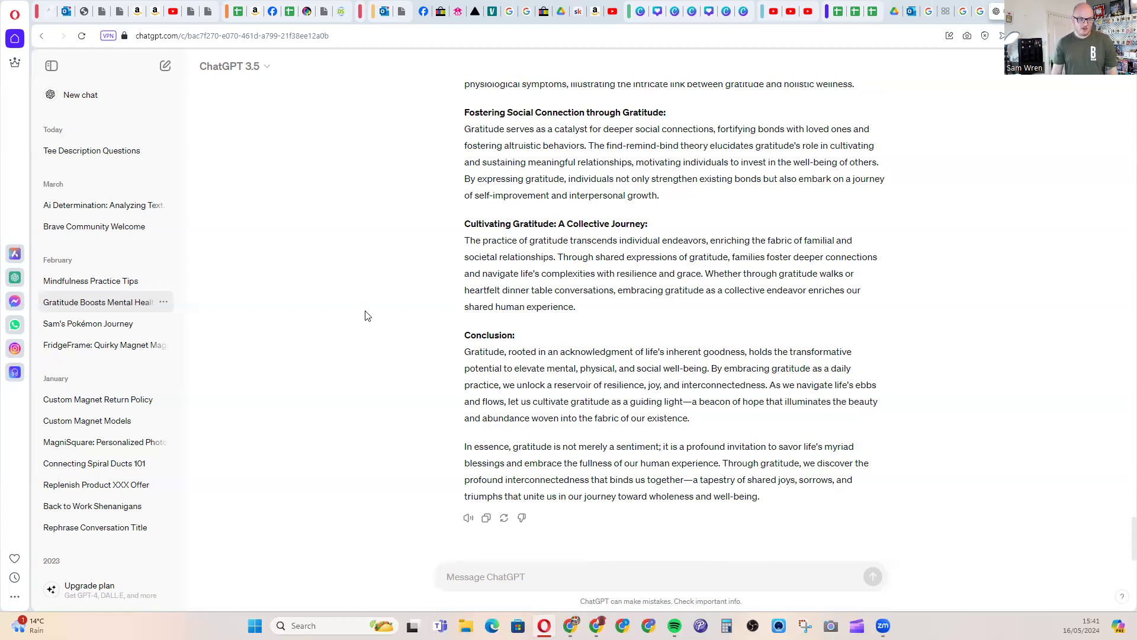
Step: Open the FridgeFrame magnet chat from February and view its opening product description prompt
{"action": "left_click", "coordinate": [92, 346]}
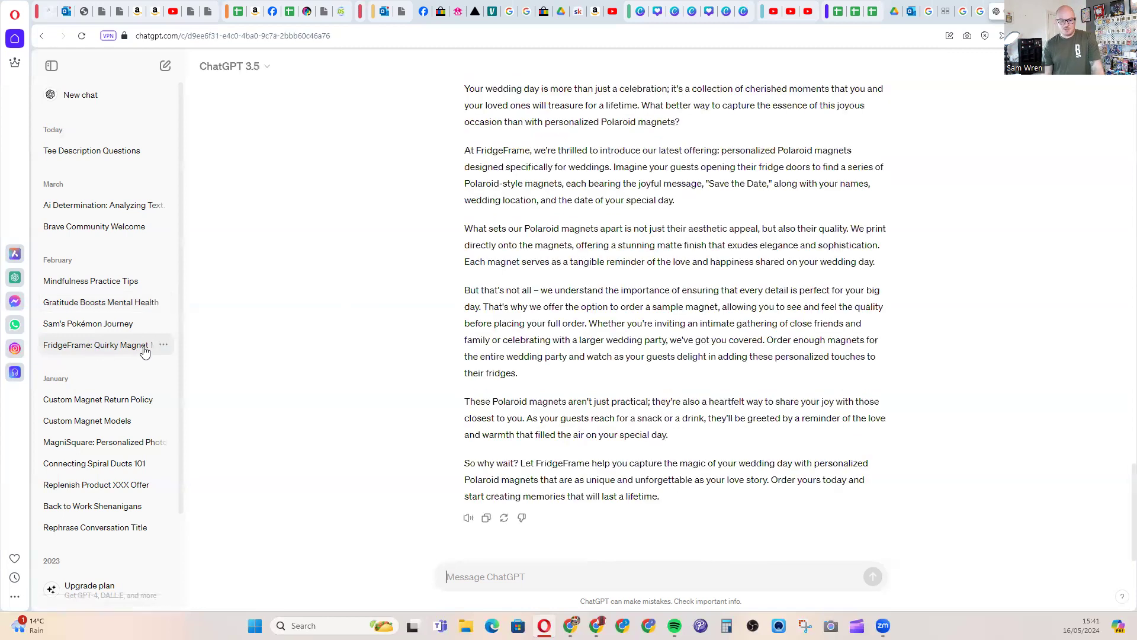
{"action": "scroll", "coordinate": [500, 340], "scroll_direction": "up", "scroll_amount": 5}
{"action": "scroll", "coordinate": [499, 339], "scroll_direction": "up", "scroll_amount": 10}
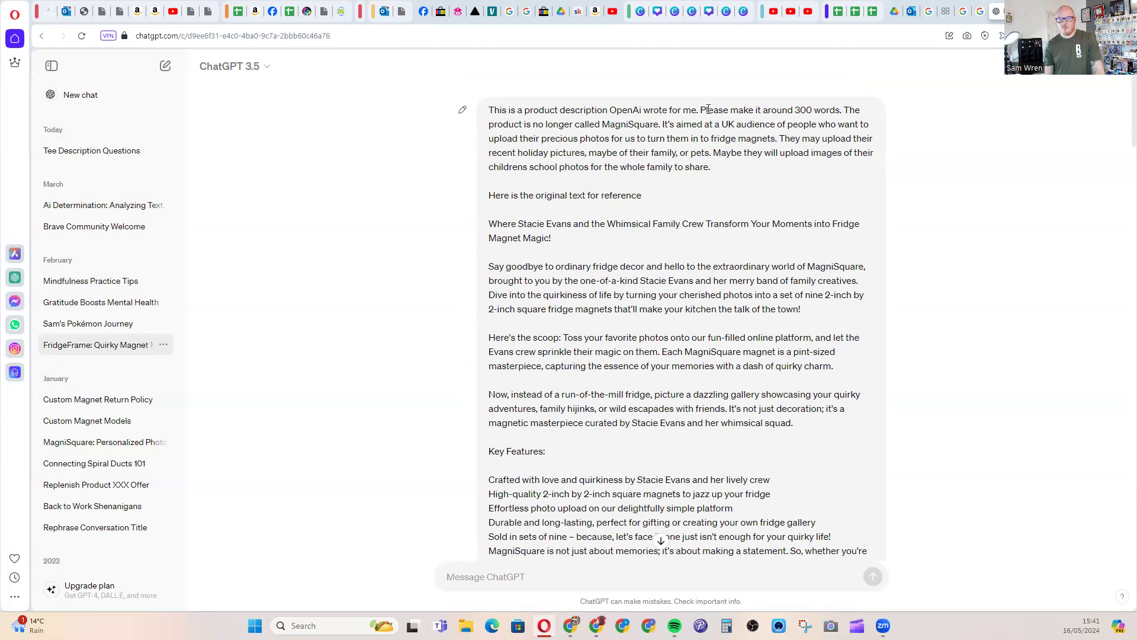
Step: Review the FridgeFrame product description and its follow-up prompts for a more formal 200-word version and a little added emotion
{"action": "scroll", "coordinate": [502, 155], "scroll_direction": "down", "scroll_amount": 2}
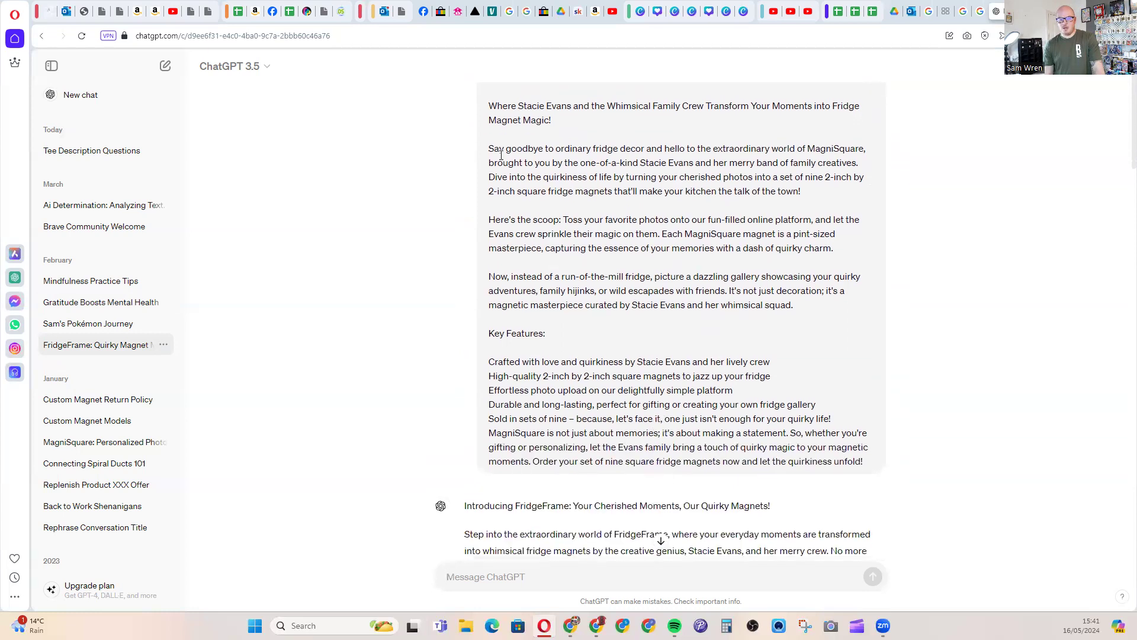
{"action": "scroll", "coordinate": [502, 156], "scroll_direction": "down", "scroll_amount": 4}
{"action": "scroll", "coordinate": [602, 320], "scroll_direction": "down", "scroll_amount": 12}
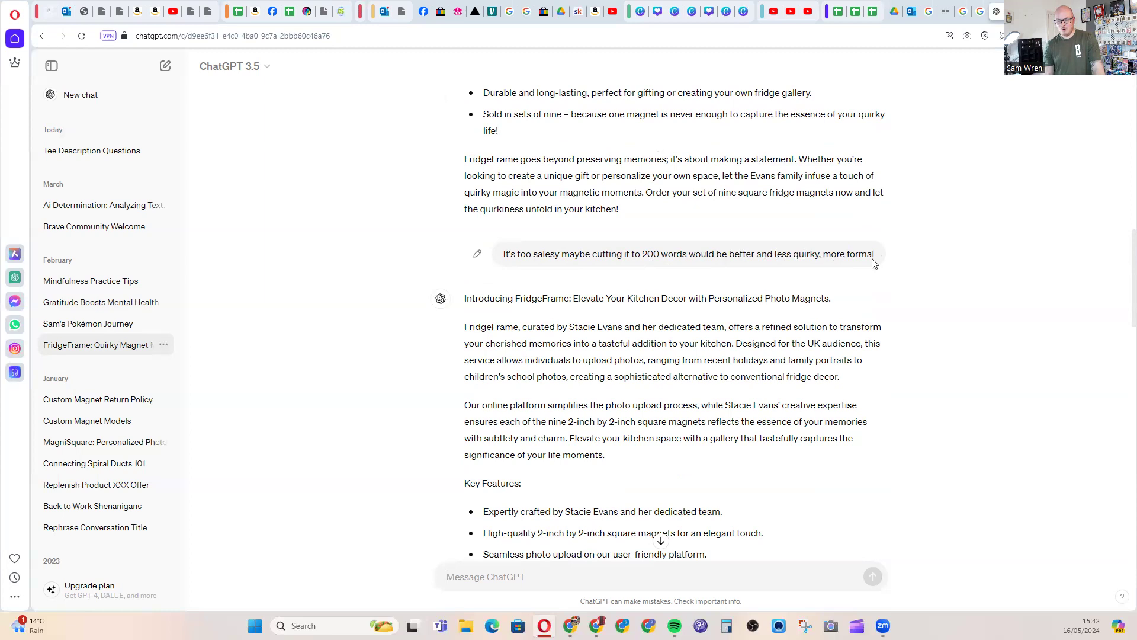
{"action": "scroll", "coordinate": [674, 307], "scroll_direction": "down", "scroll_amount": 3}
{"action": "scroll", "coordinate": [631, 348], "scroll_direction": "down", "scroll_amount": 3}
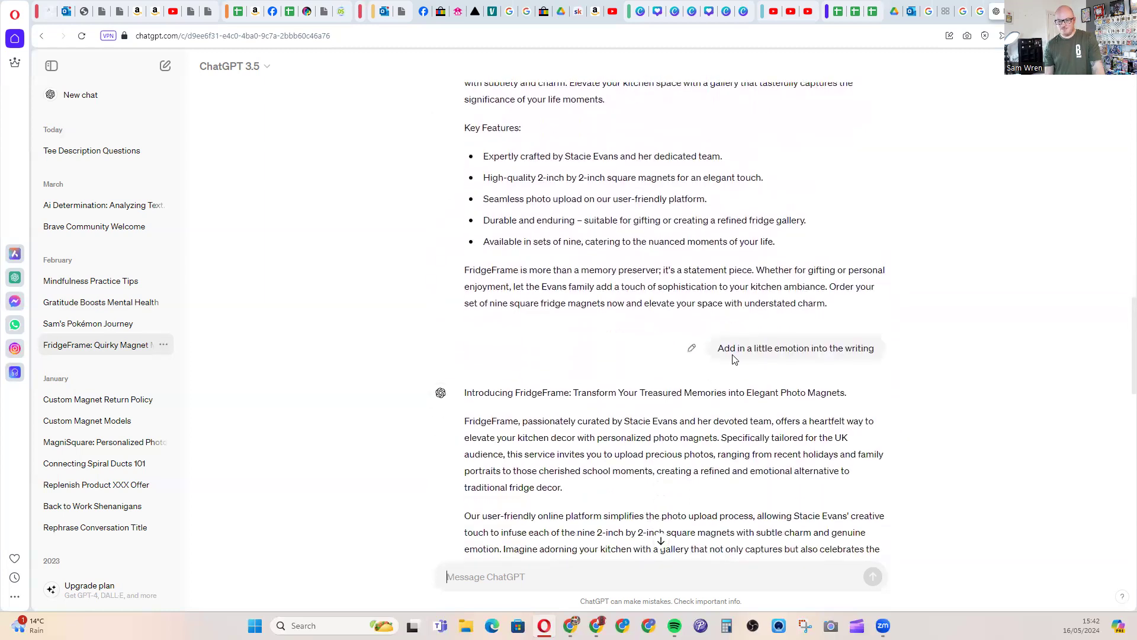
{"action": "scroll", "coordinate": [858, 347], "scroll_direction": "down", "scroll_amount": 6}
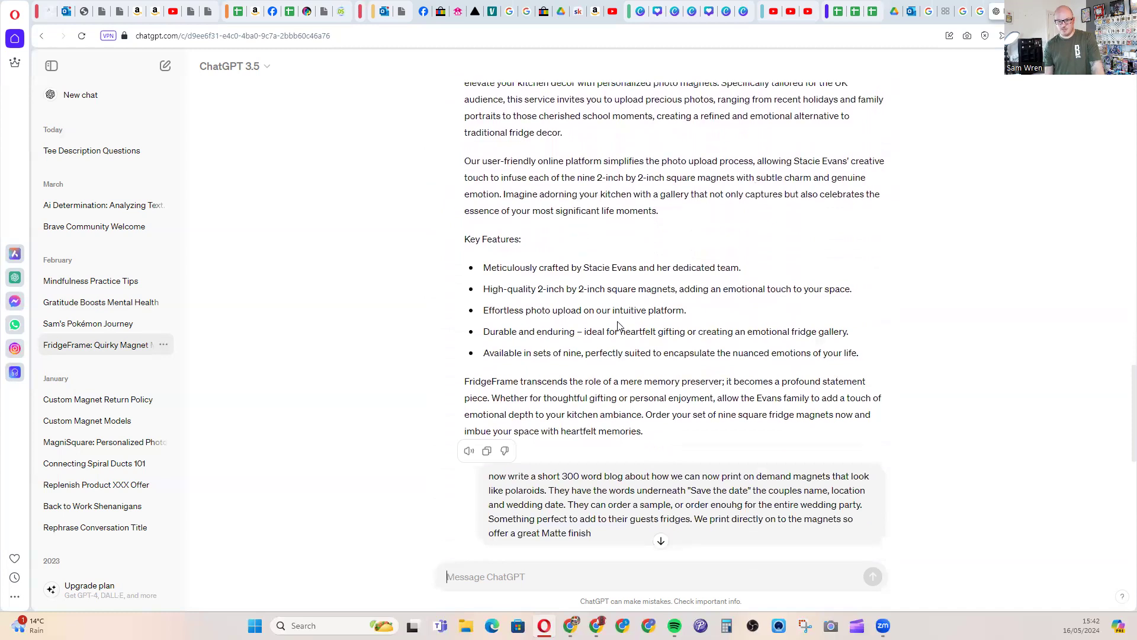
Step: Examine the prompt for a 300-word blog on polaroid-style "Save the date" magnets and read the reply through its end
{"action": "scroll", "coordinate": [617, 326], "scroll_direction": "up", "scroll_amount": 1}
{"action": "scroll", "coordinate": [595, 342], "scroll_direction": "down", "scroll_amount": 5}
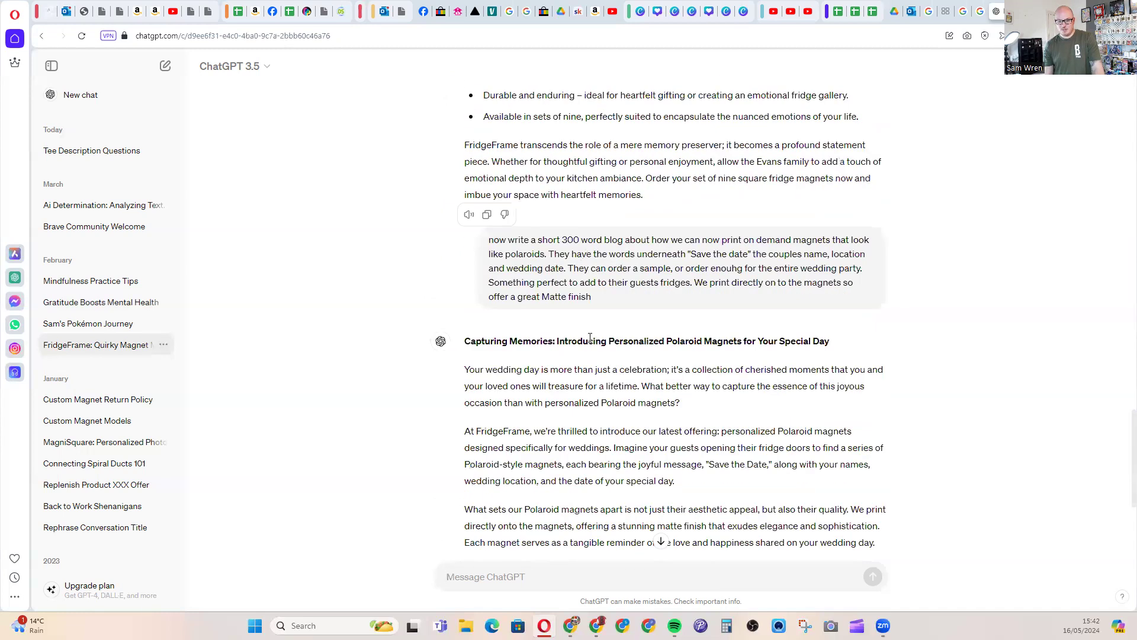
{"action": "scroll", "coordinate": [533, 361], "scroll_direction": "up", "scroll_amount": 2}
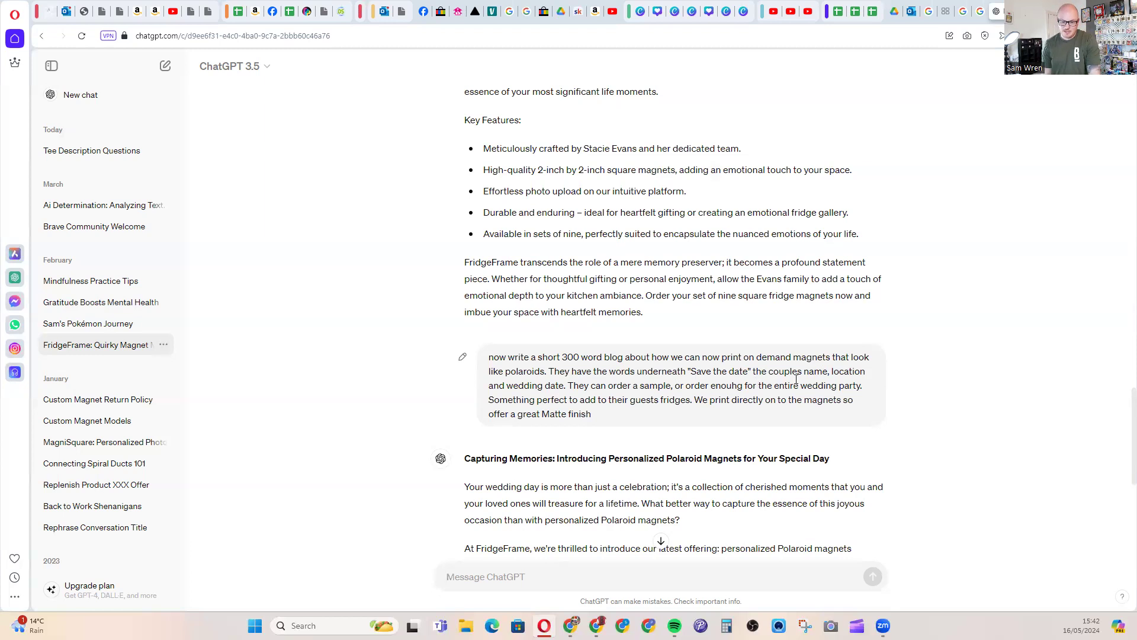
{"action": "scroll", "coordinate": [759, 377], "scroll_direction": "down", "scroll_amount": 4}
{"action": "scroll", "coordinate": [727, 350], "scroll_direction": "down", "scroll_amount": 2}
{"action": "scroll", "coordinate": [718, 315], "scroll_direction": "down", "scroll_amount": 1}
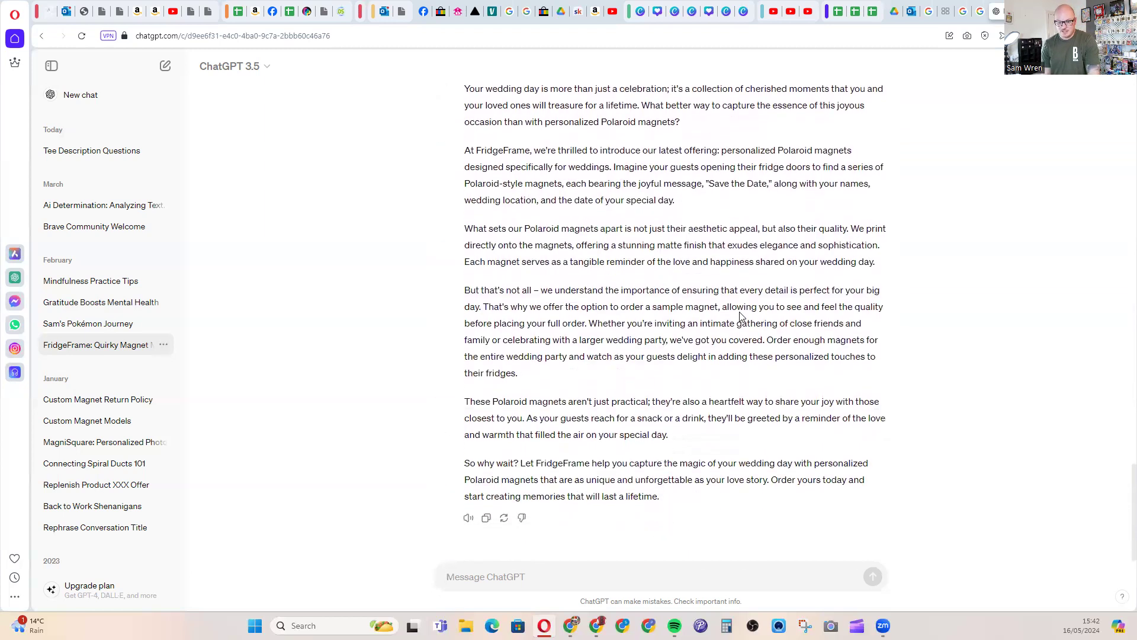
Step: Highlight the full "Capturing Memories" blog text from its title to the closing paragraph, and clear the selection
{"action": "scroll", "coordinate": [610, 240], "scroll_direction": "up", "scroll_amount": 1}
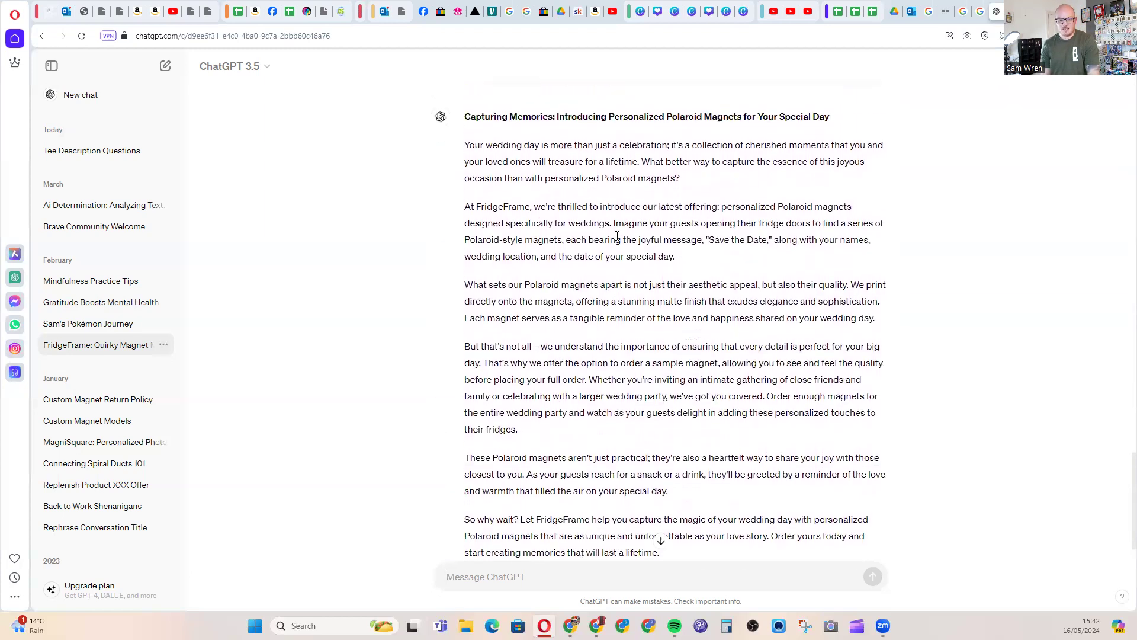
{"action": "left_click_drag", "start_coordinate": [465, 119], "coordinate": [801, 510]}
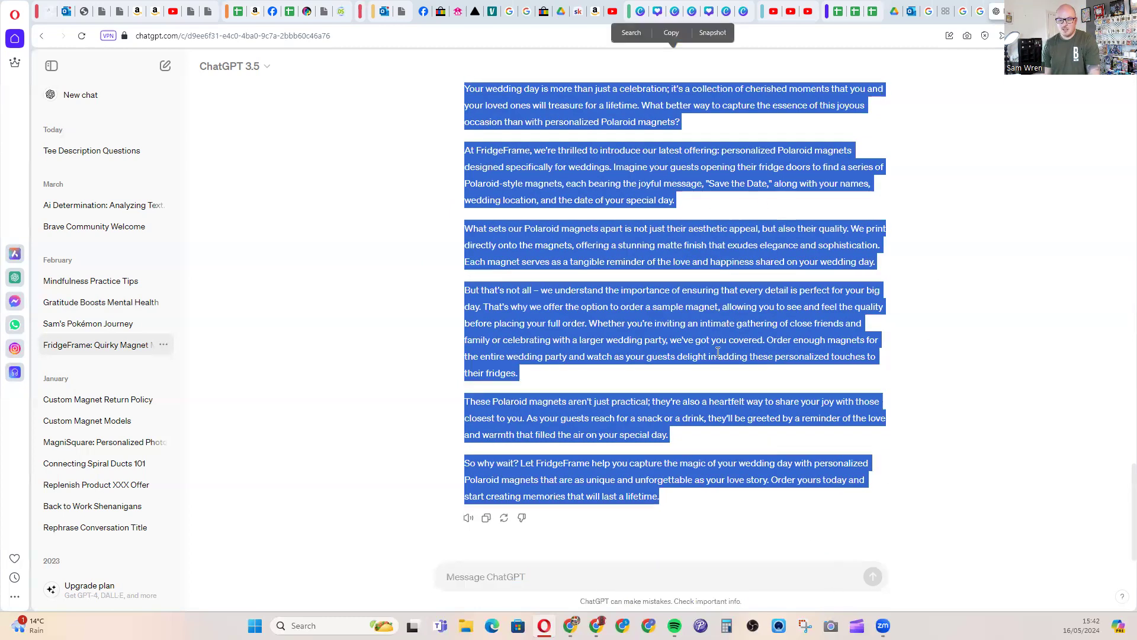
{"action": "left_click", "coordinate": [740, 384]}
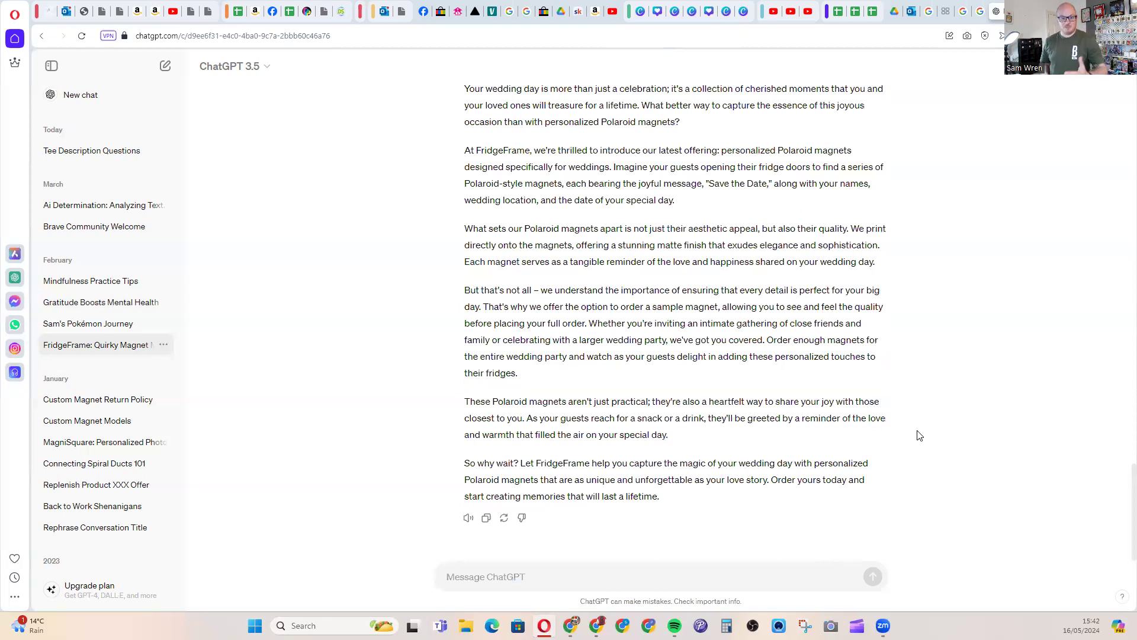